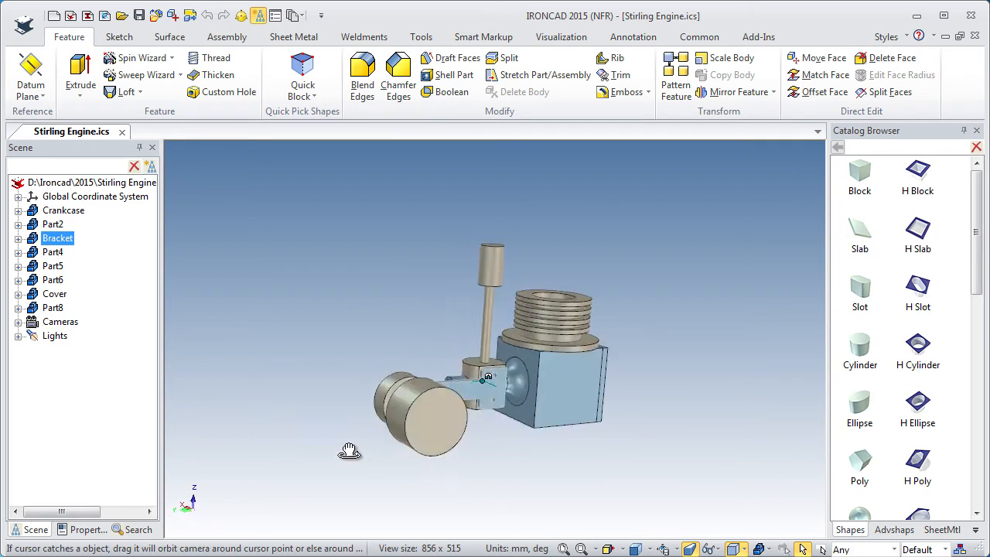
Step: Edit the bracket's existing 1 mm blend to include the missed inner corner edge of the lower notch
middle_click_drag(495, 442, 494, 235, "ctrl")
middle_click_drag(471, 453, 487, 193, "ctrl")
middle_click_drag(463, 490, 491, 413, "shift")
middle_click_drag(503, 240, 508, 409, "ctrl")
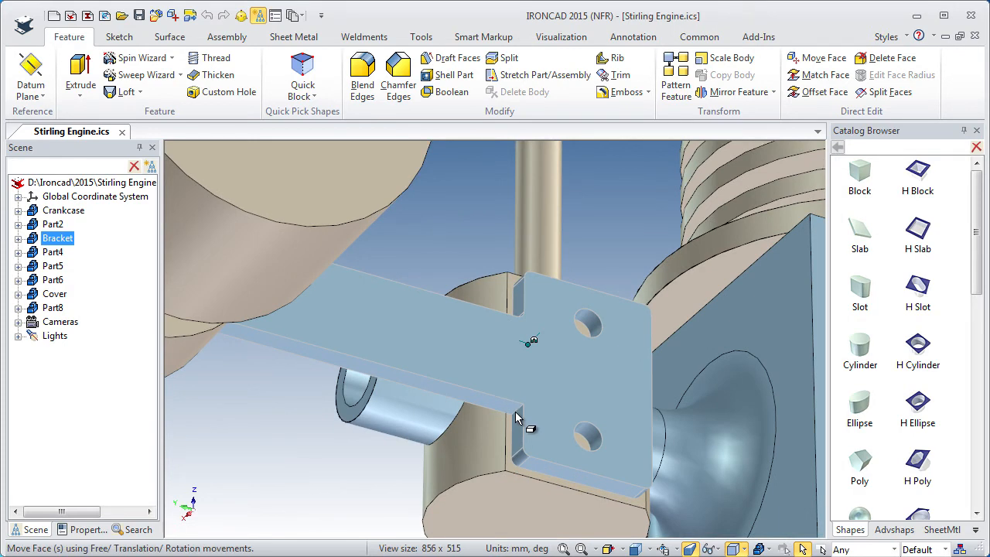
left_click(362, 77)
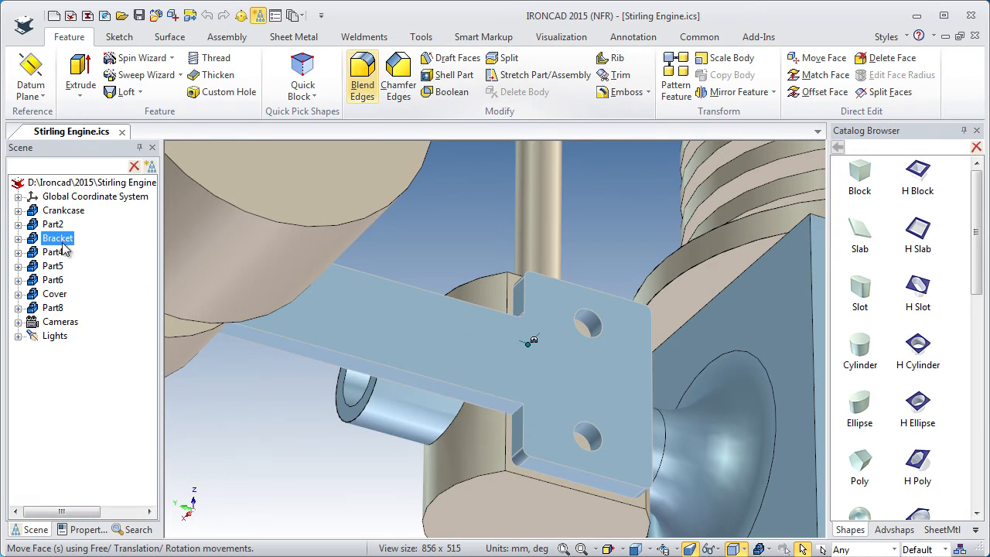
left_click(17, 238)
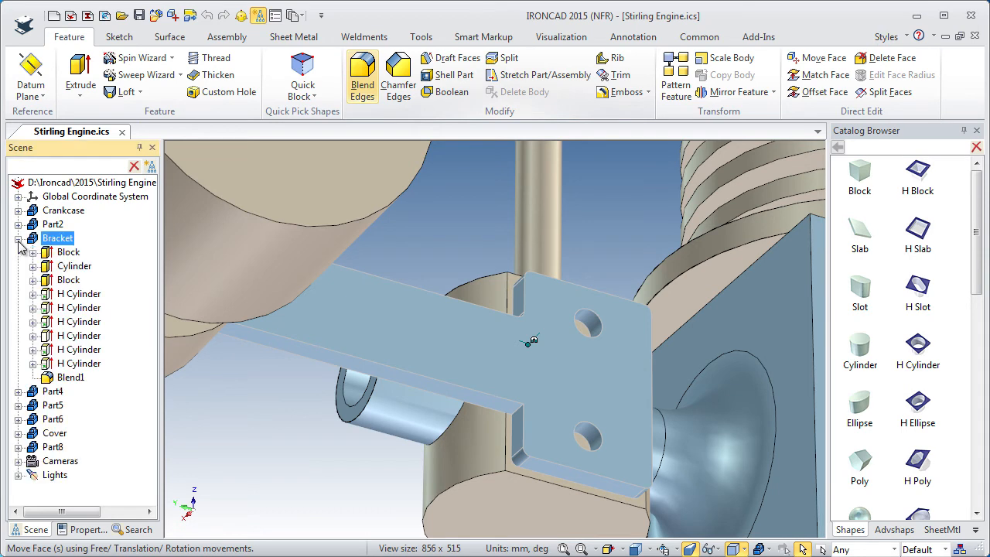
right_click(51, 380)
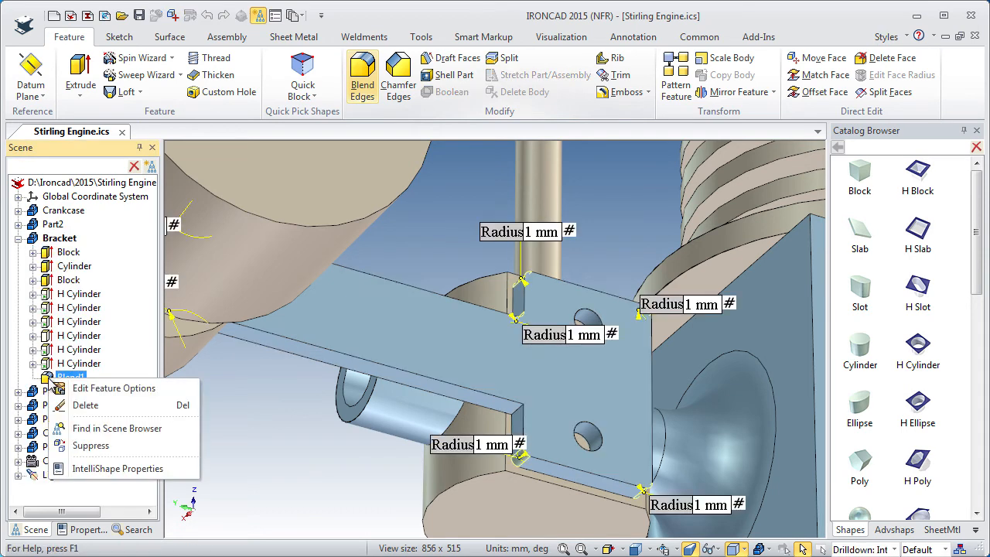
left_click(97, 390)
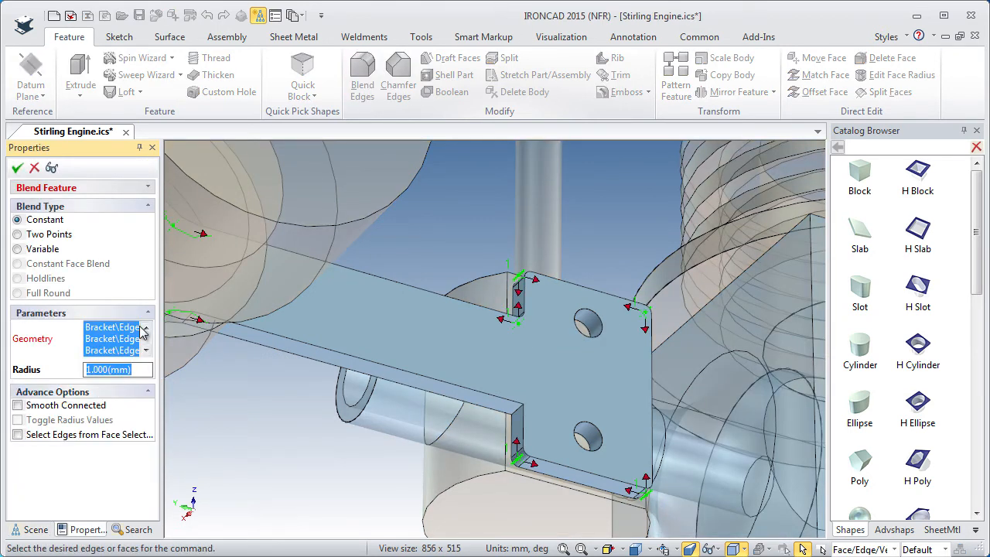
left_click(146, 355)
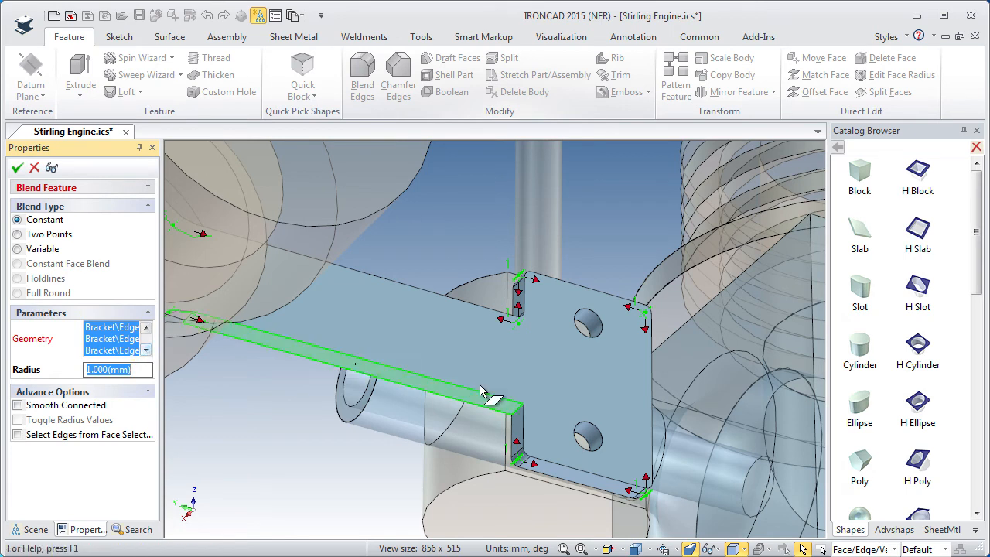
left_click(517, 416)
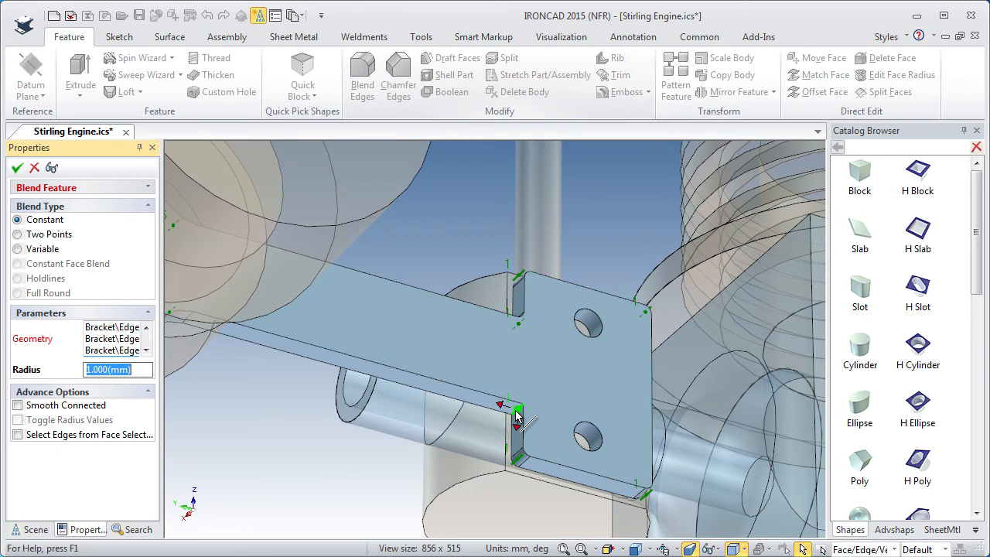
left_click(147, 353)
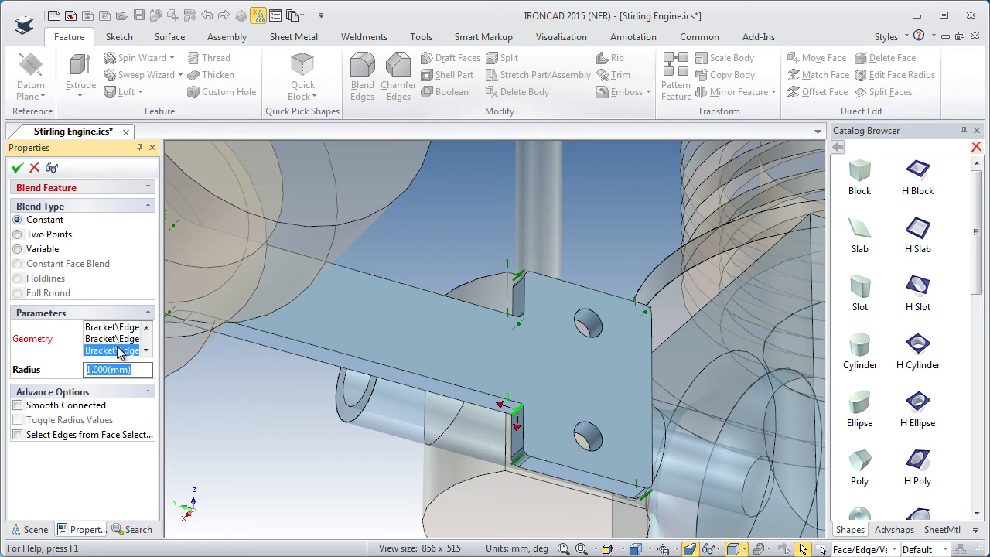
left_click(17, 167)
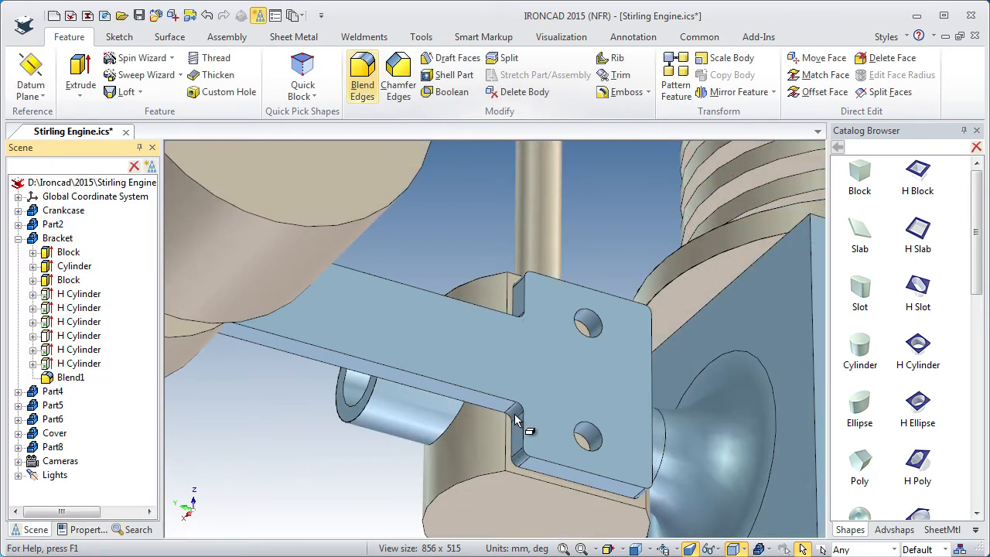
Step: Use the TriBall to move Part6 to the centre point of the middle hole in the bracket's round end
middle_click_drag(410, 341, 570, 405)
middle_click_drag(378, 388, 382, 357)
middle_click_drag(510, 386, 562, 410, "shift")
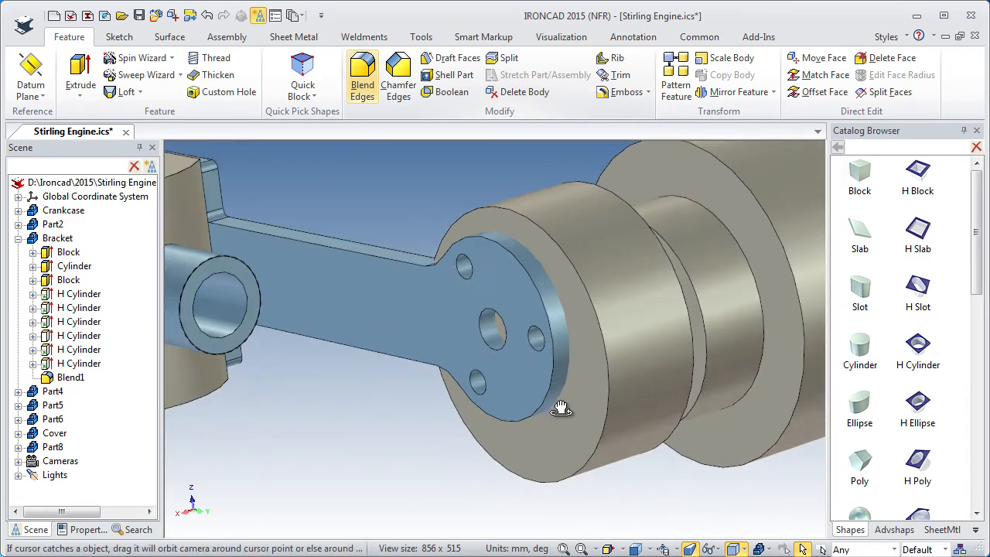
left_click(589, 340)
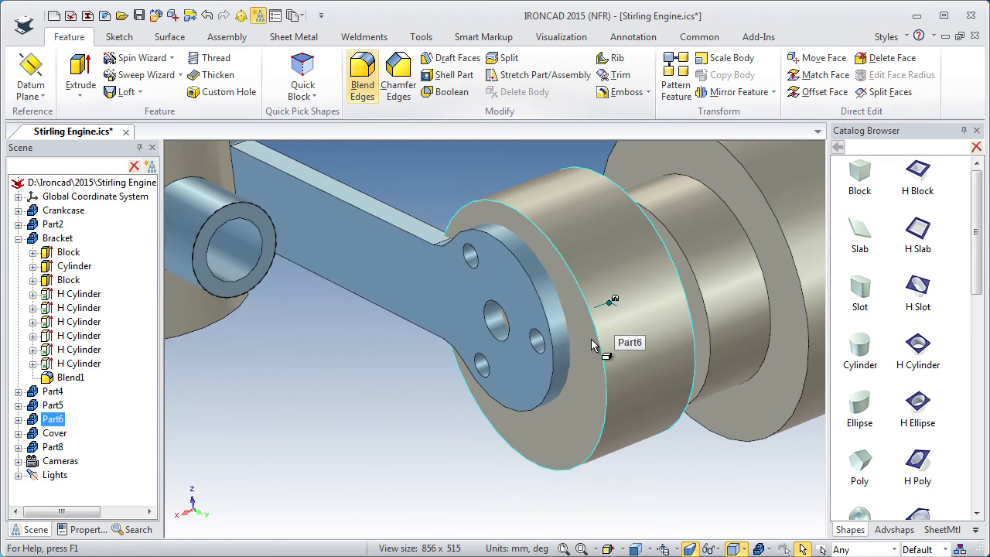
middle_click_drag(575, 370, 501, 304)
mouse_move(623, 376)
middle_mouse_down()
mouse_move(542, 376)
mouse_move(622, 374)
middle_mouse_up()
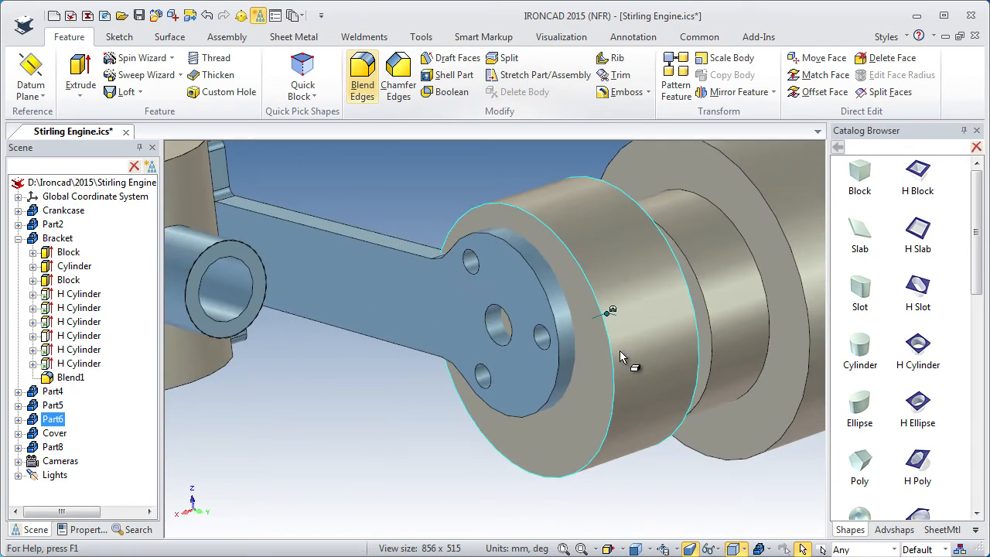
key("F10")
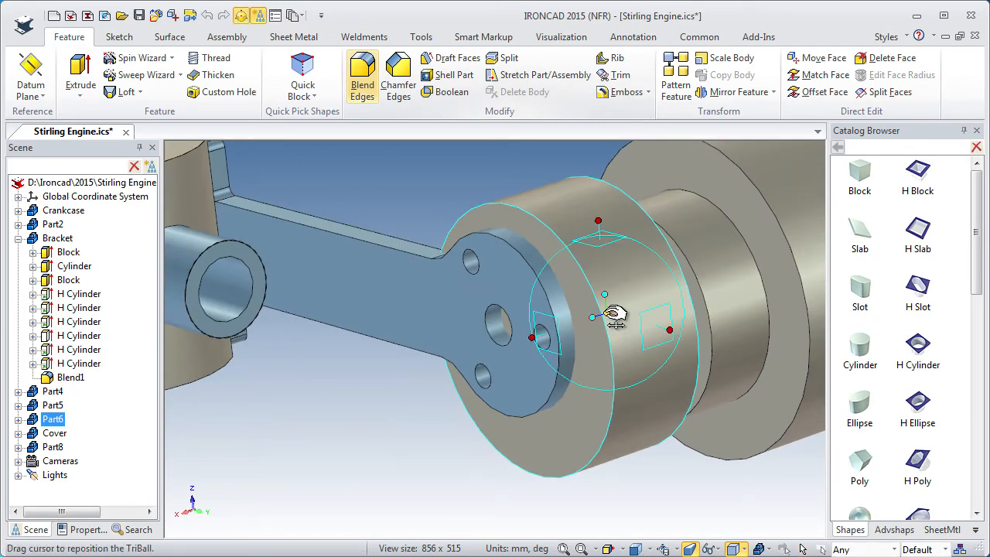
right_click(609, 317)
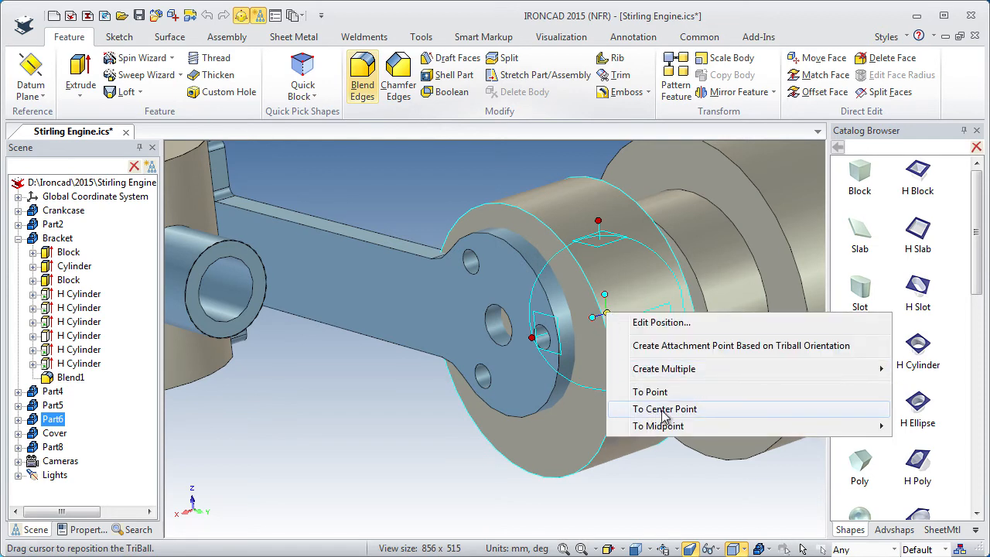
left_click(662, 411)
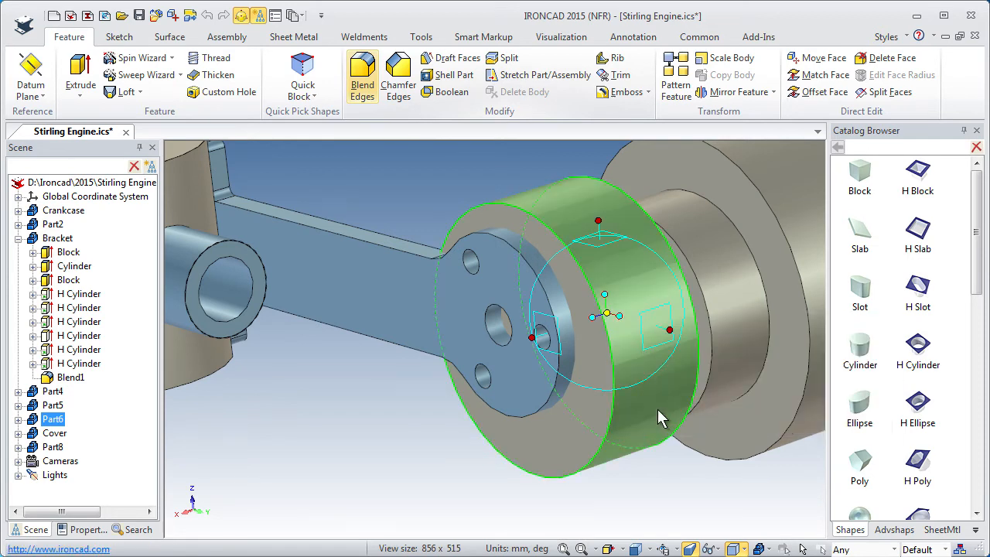
left_click(503, 354)
middle_click_drag(557, 376, 545, 397)
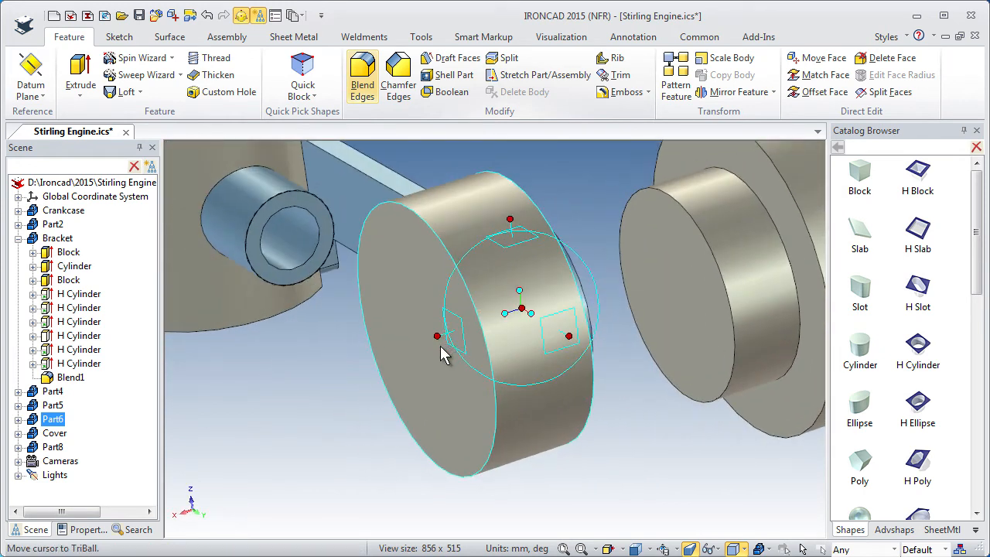
Step: Offset Part6 by 7 mm along its axis away from the bracket's round end and turn off the TriBall
left_click_drag(445, 337, 443, 339)
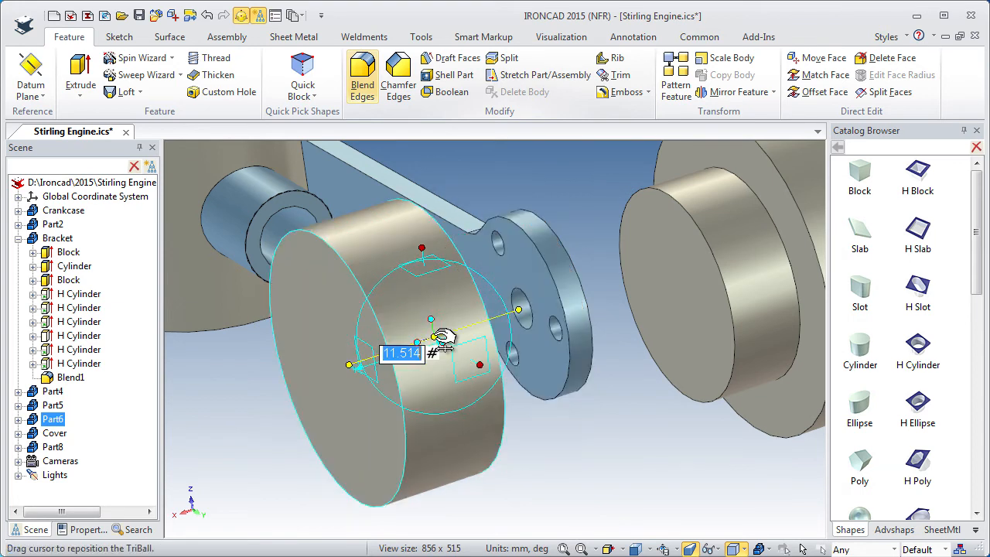
type("7")
key("Return")
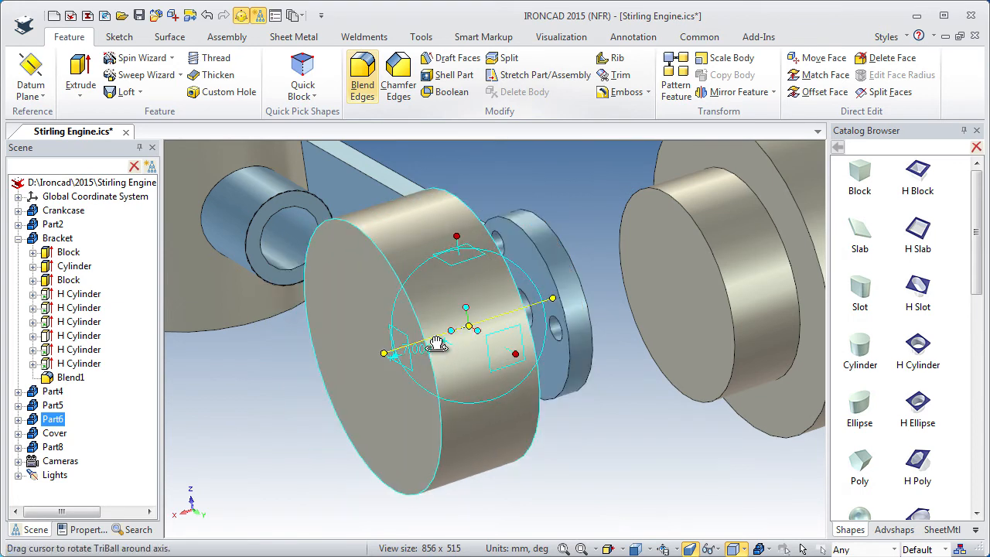
middle_click_drag(499, 398, 542, 415)
key("space")
middle_click_drag(394, 409, 411, 418)
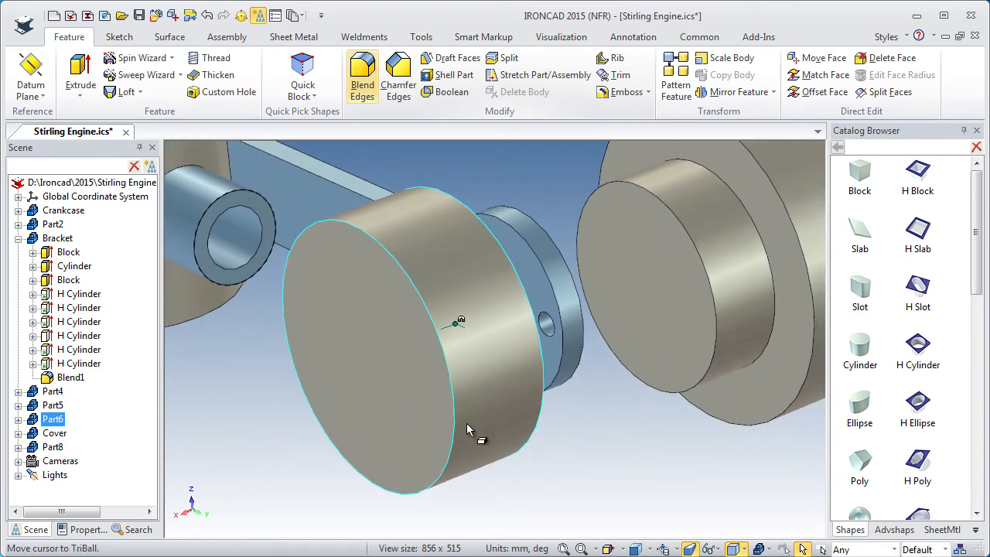
Step: Set the diameter of Part6's cylinder shape to 30 mm
left_click(480, 415)
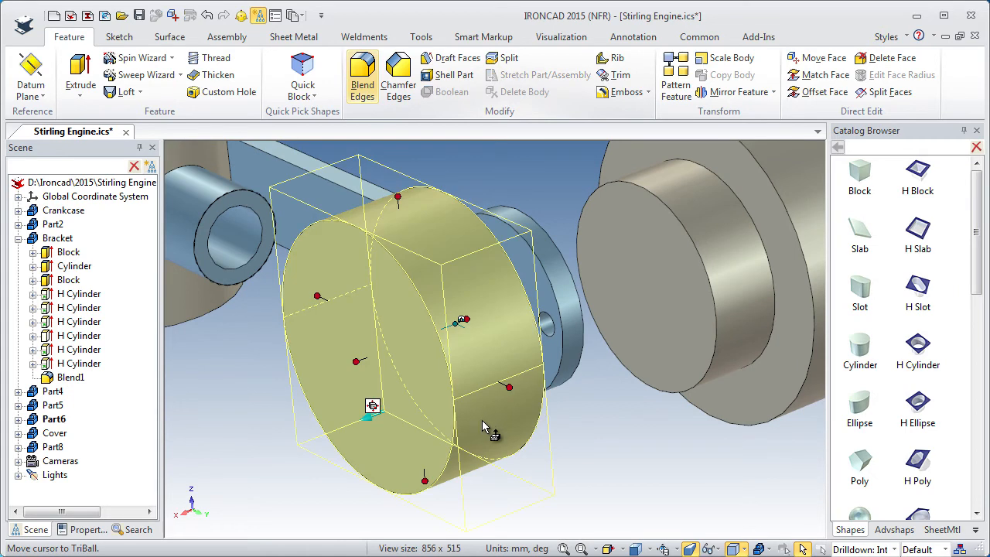
left_click(509, 386)
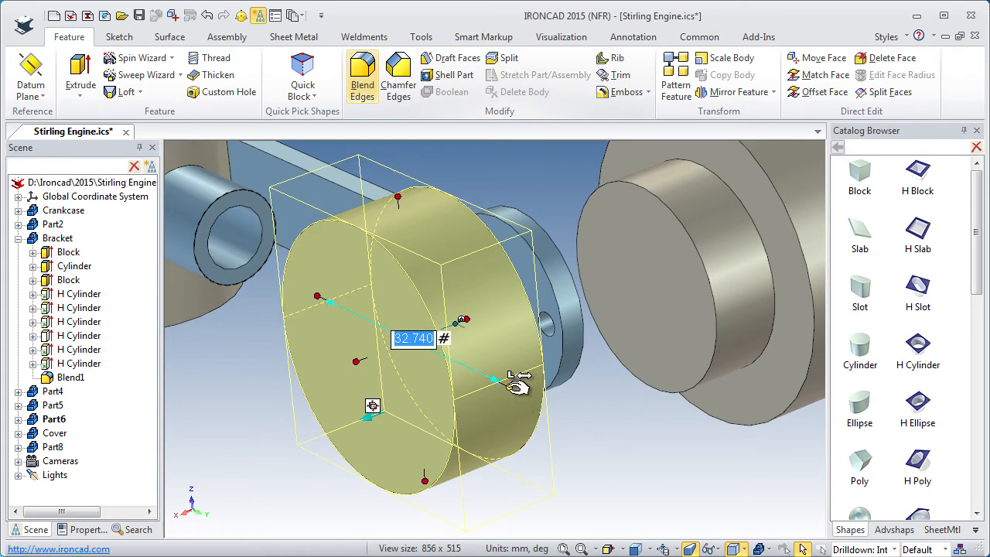
type("30")
key("Return")
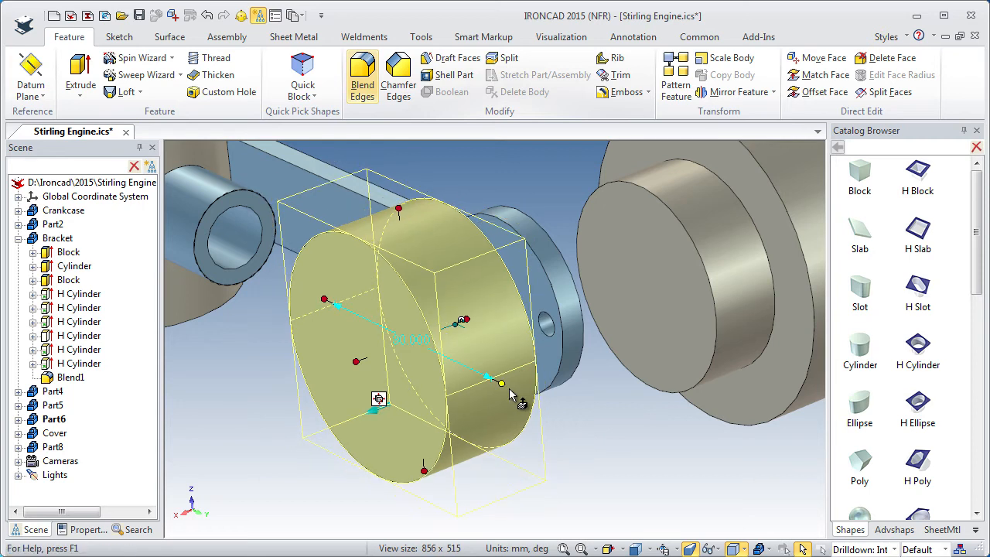
Step: Reduce the thickness of Part6's cylinder to 5 mm by moving its outer face towards the bracket
left_click(382, 349)
left_click_drag(382, 350, 405, 348)
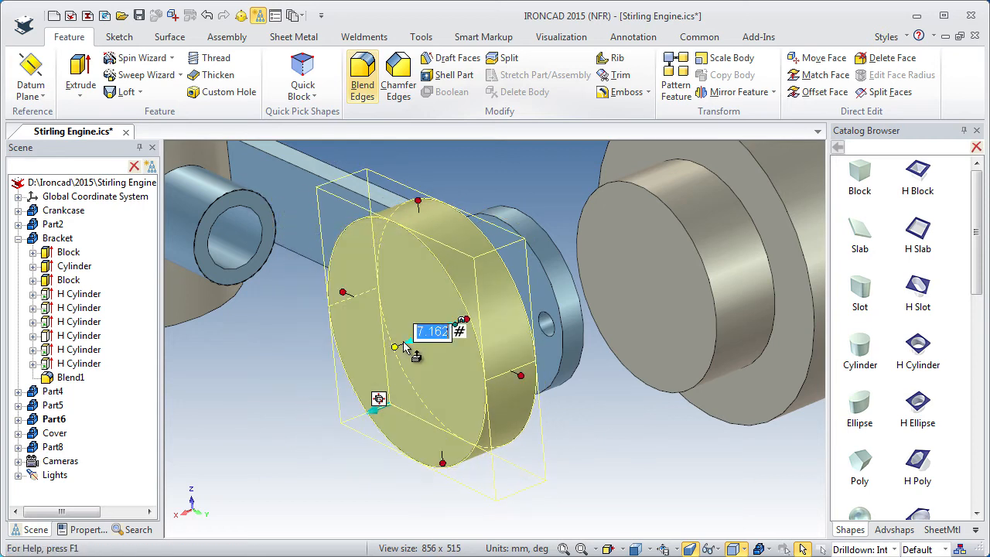
type("5")
key("Return")
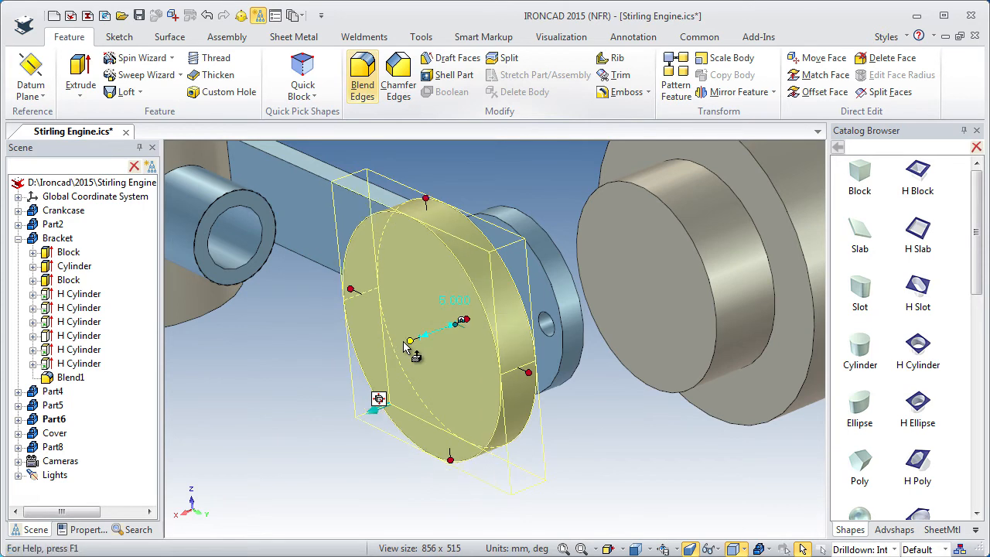
left_click(574, 420)
Step: Give Part6 the user name and description Crank Disc and the part number 109
middle_click_drag(335, 378, 300, 390)
left_click(426, 360)
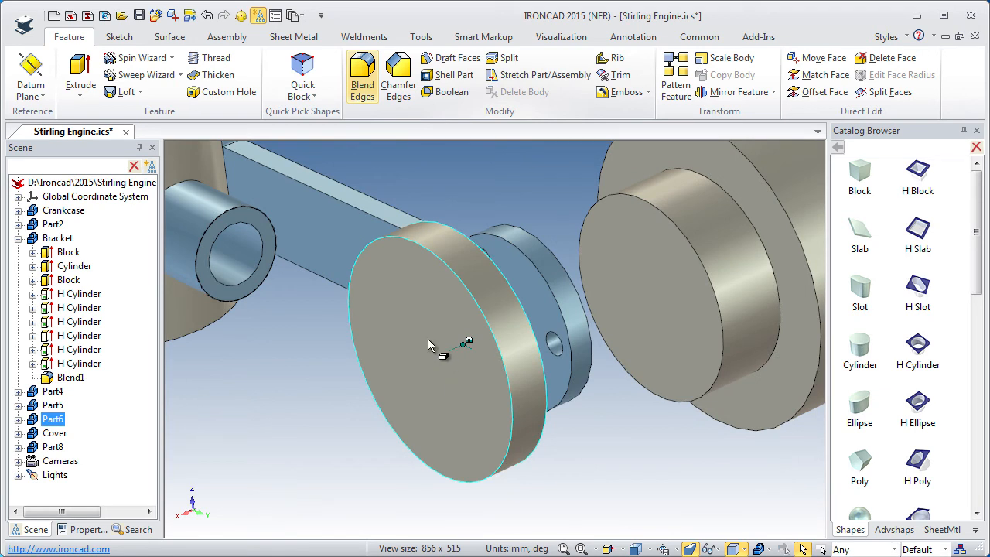
left_click(85, 532)
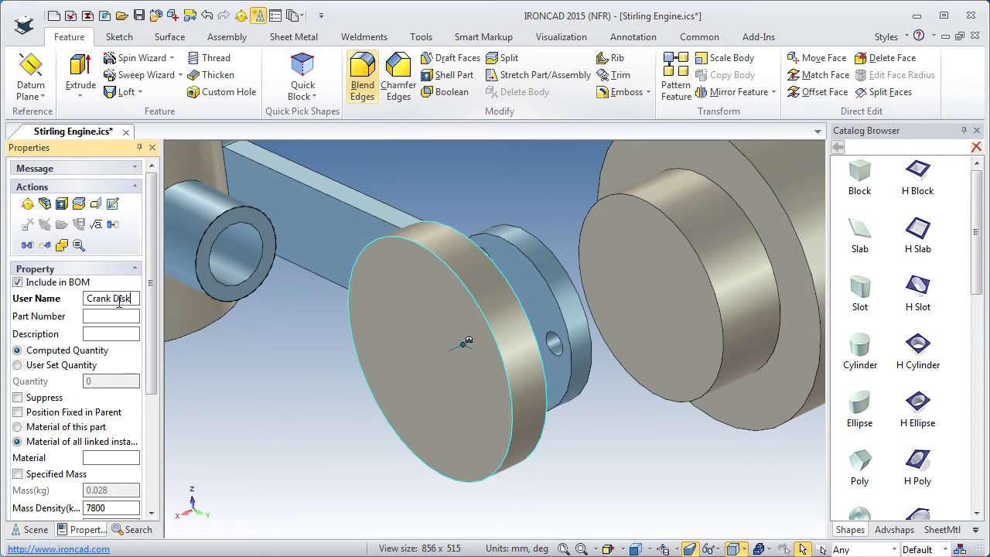
left_click(119, 302)
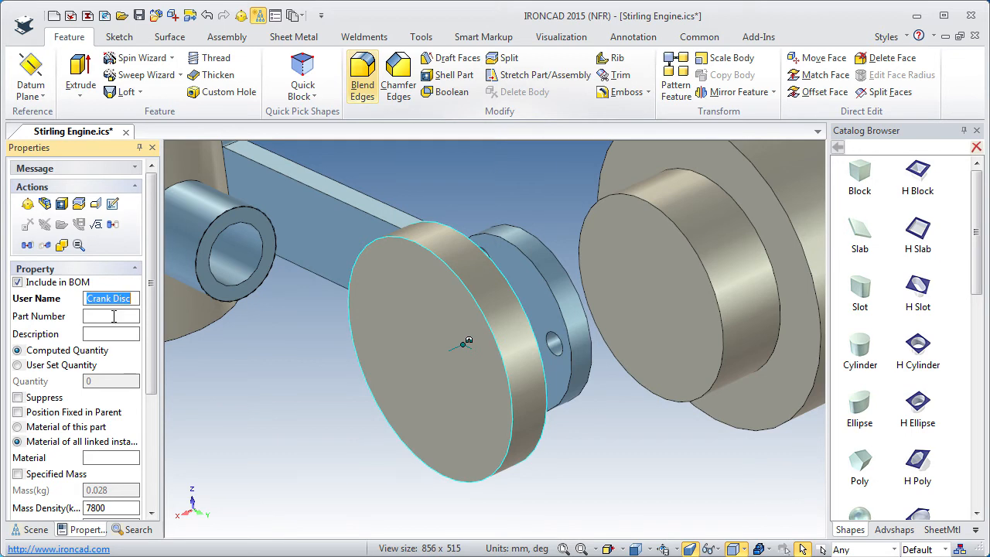
left_click(108, 334)
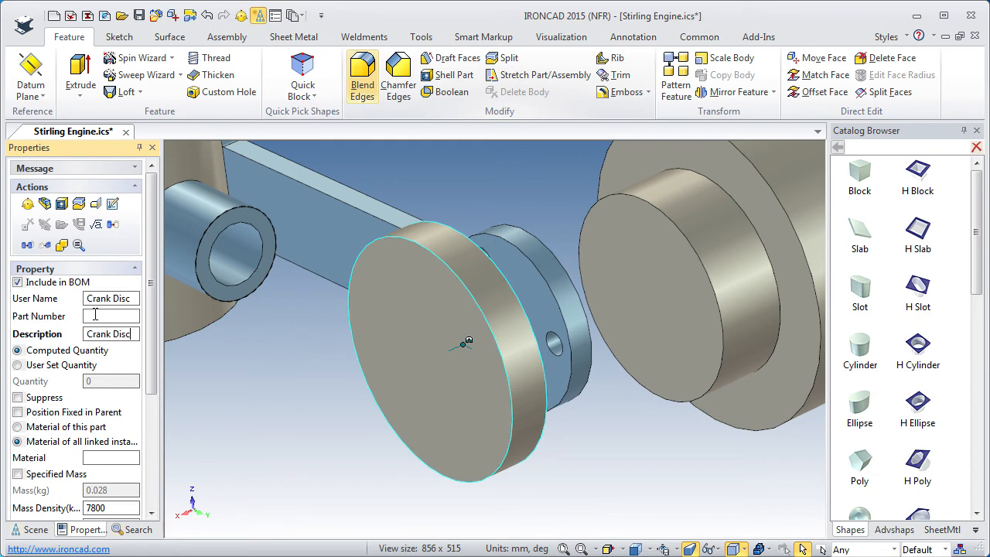
left_click(95, 314)
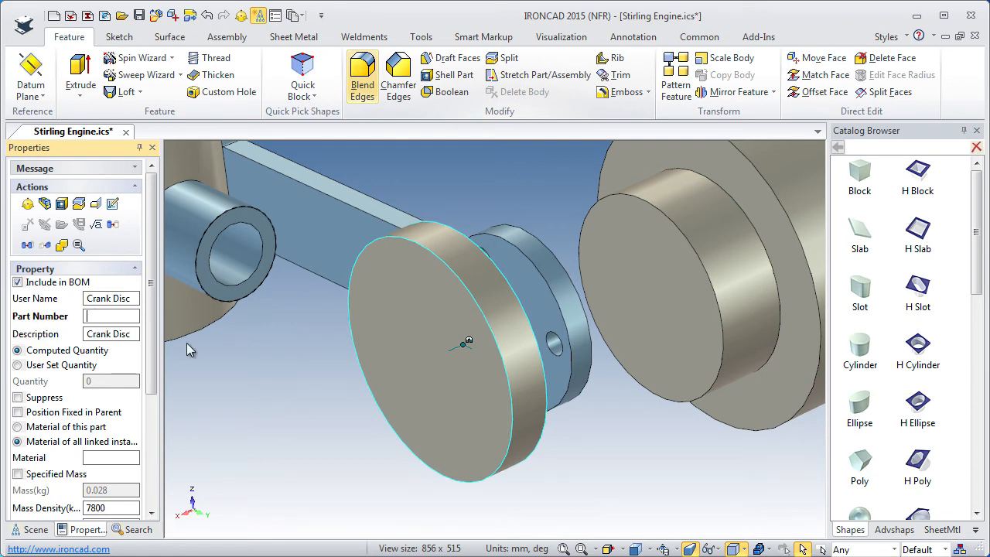
type("109")
key("Return")
Step: Change the Smart Paint colour of the Crank Disc to grey
left_click_drag(152, 346, 152, 461)
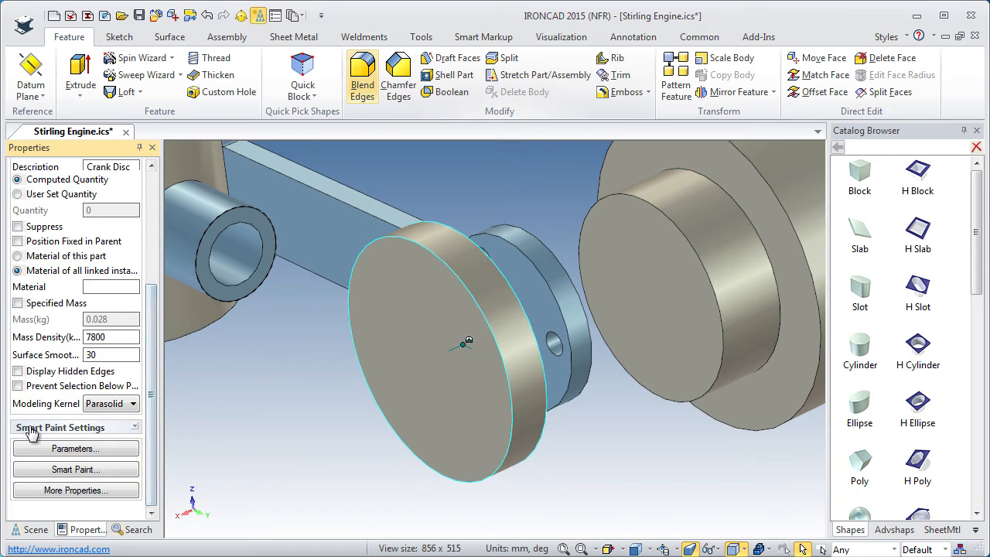
left_click(135, 428)
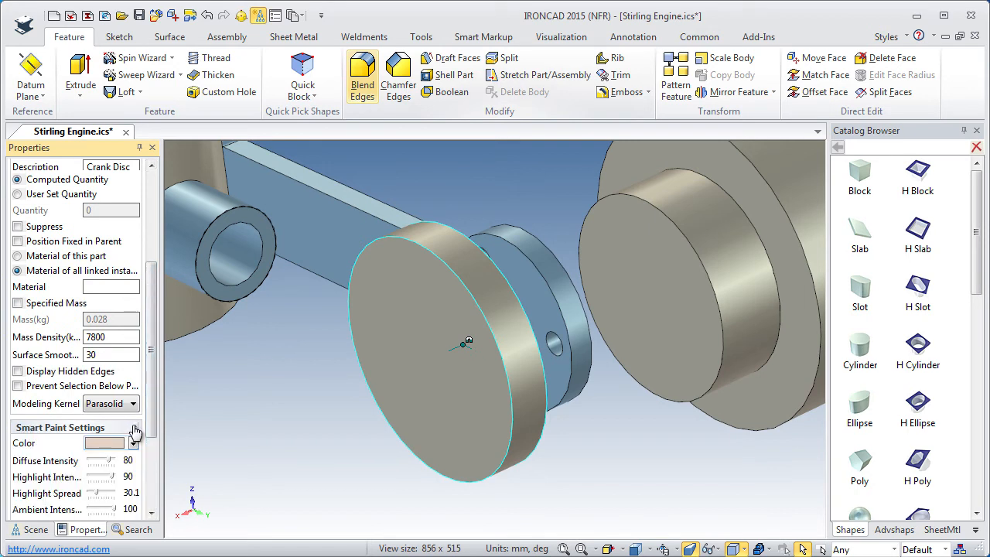
left_click(132, 445)
left_click(108, 489)
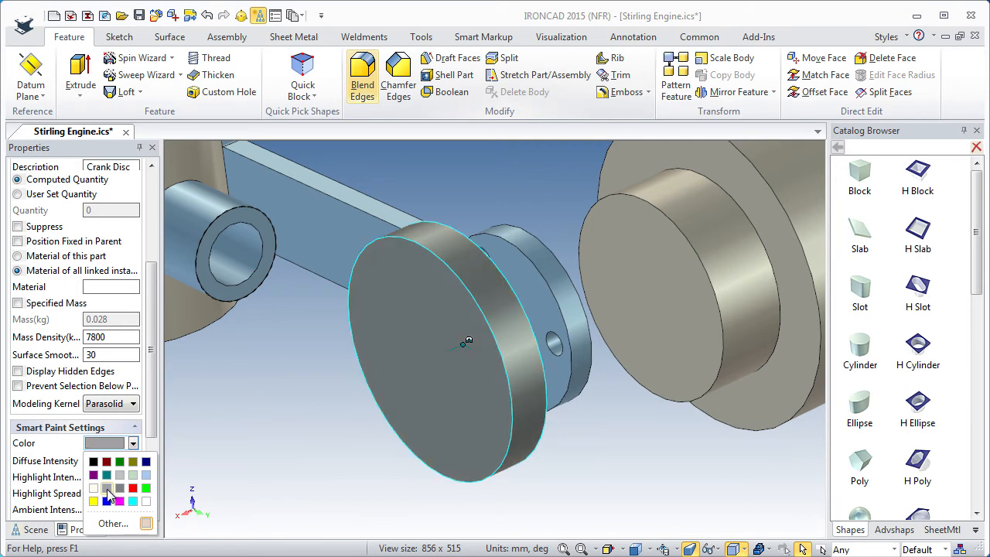
left_click(301, 419)
Step: Move the smaller cylinder, Part4, with the TriBall to the centre point of the bracket disc's central hole
middle_click_drag(301, 419, 539, 358)
left_click(504, 387)
middle_click_drag(504, 386, 431, 283)
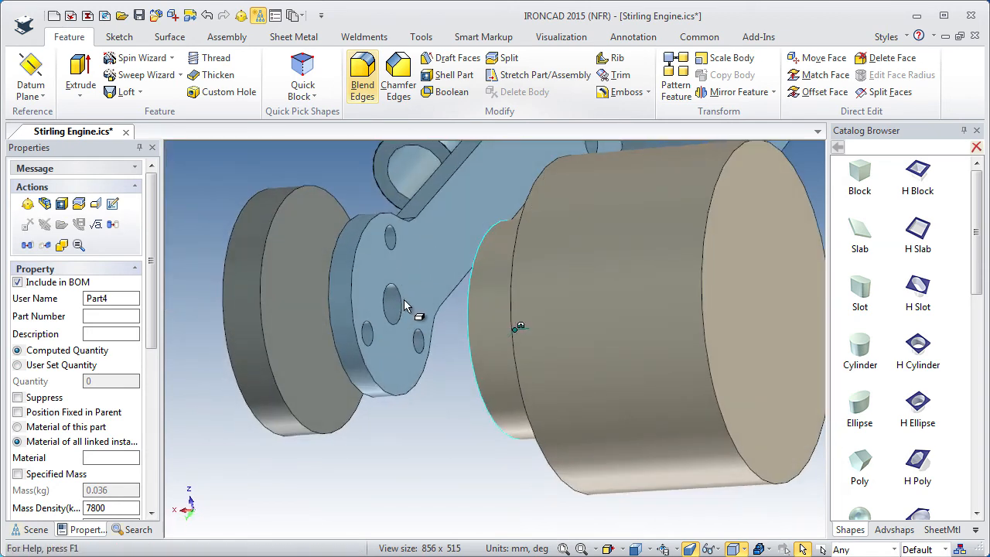
middle_click_drag(410, 329, 531, 356)
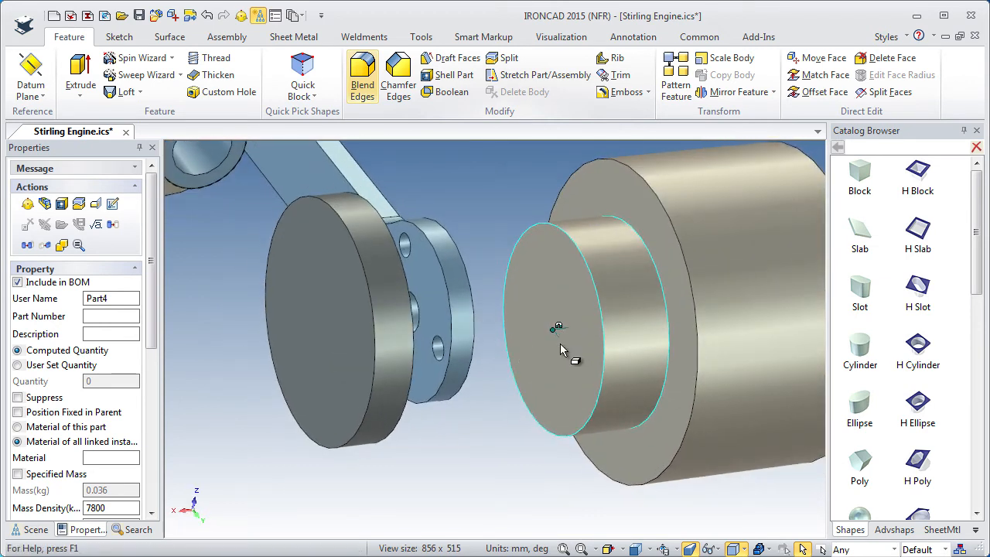
key("F10")
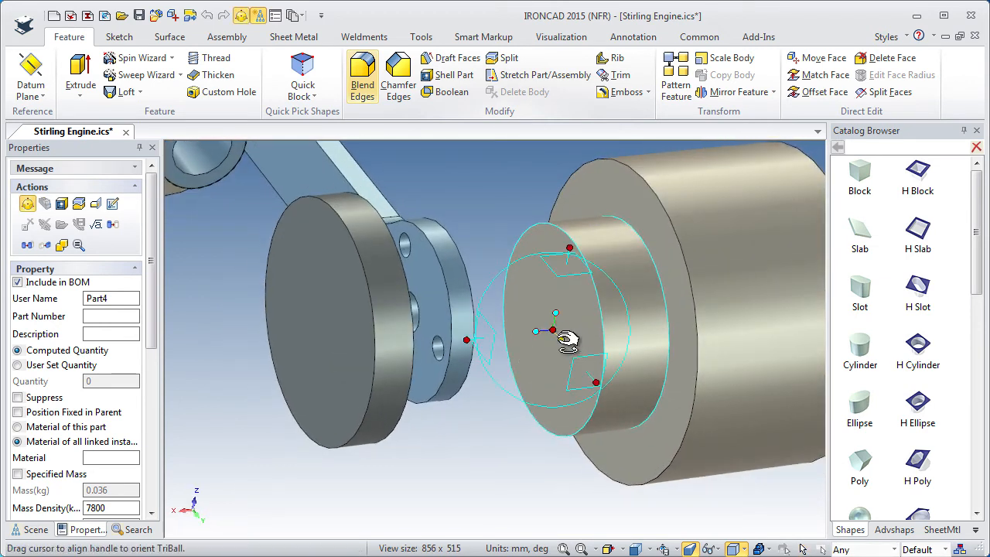
right_click(559, 331)
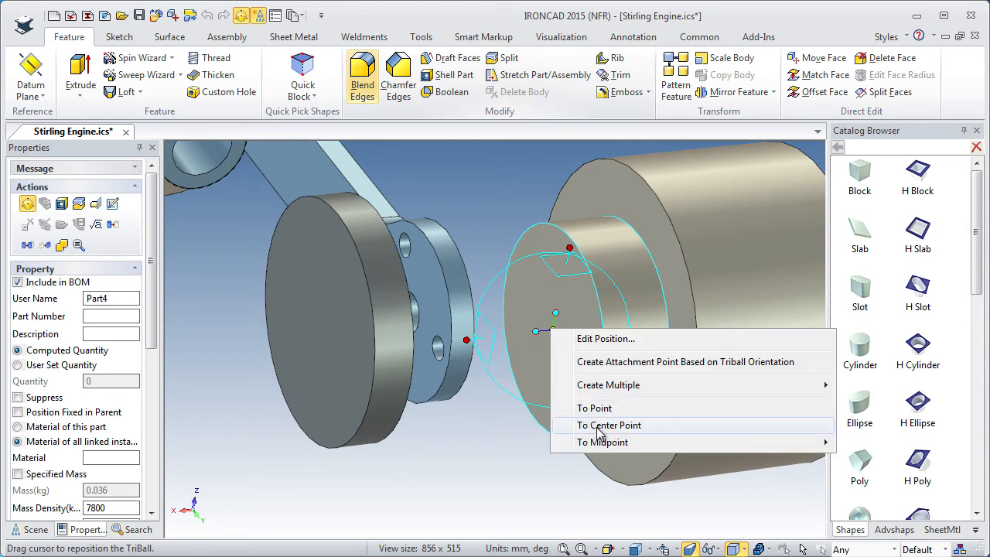
left_click(594, 425)
middle_click_drag(594, 427, 373, 414)
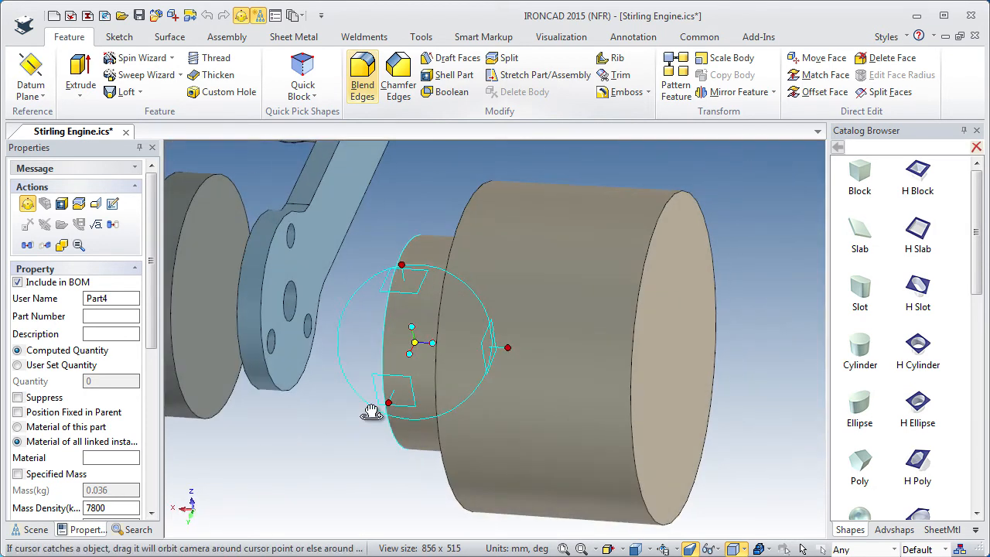
left_click(288, 328)
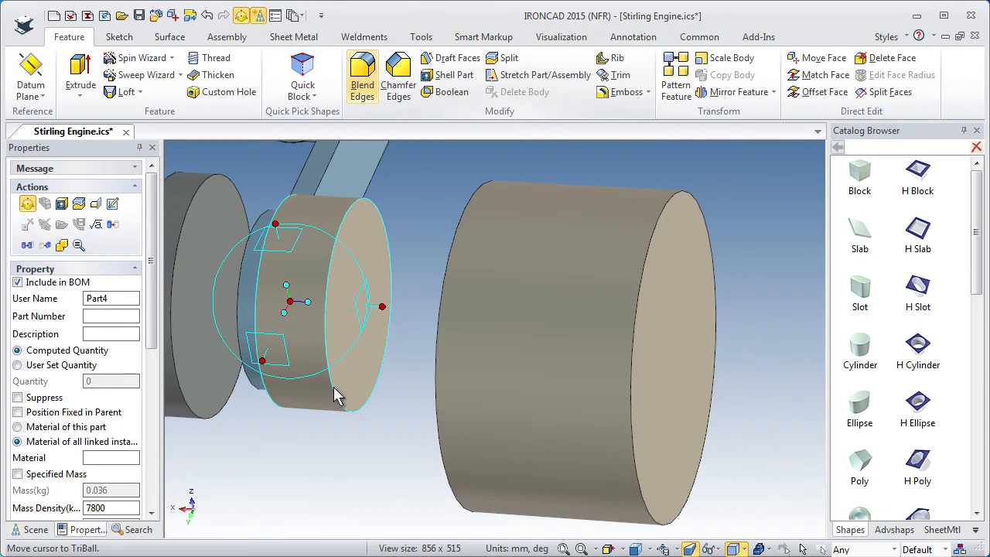
key("F10")
Step: Hide all parts except the selected Part4 cylinder
middle_click_drag(425, 385, 571, 396, "shift")
middle_click_drag(484, 420, 427, 449)
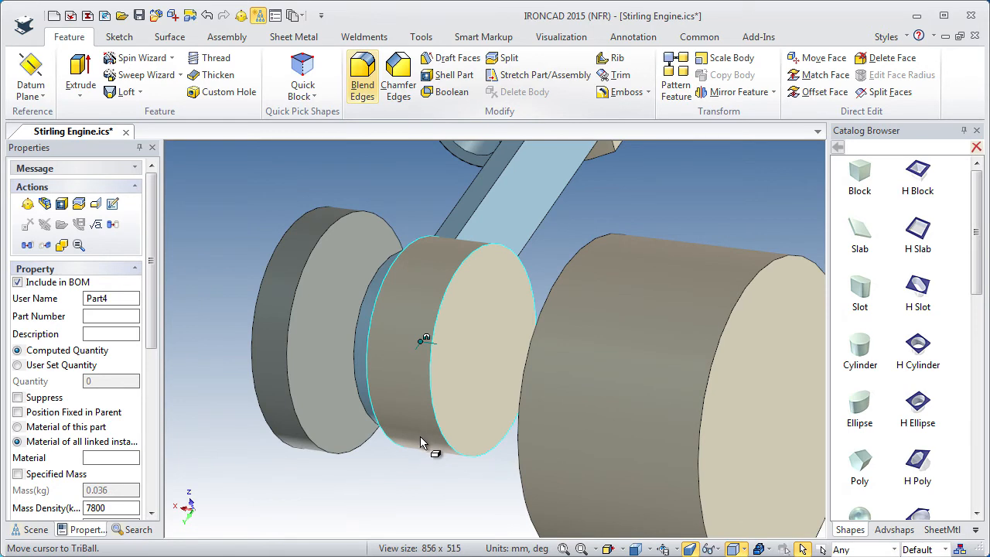
right_click(422, 443)
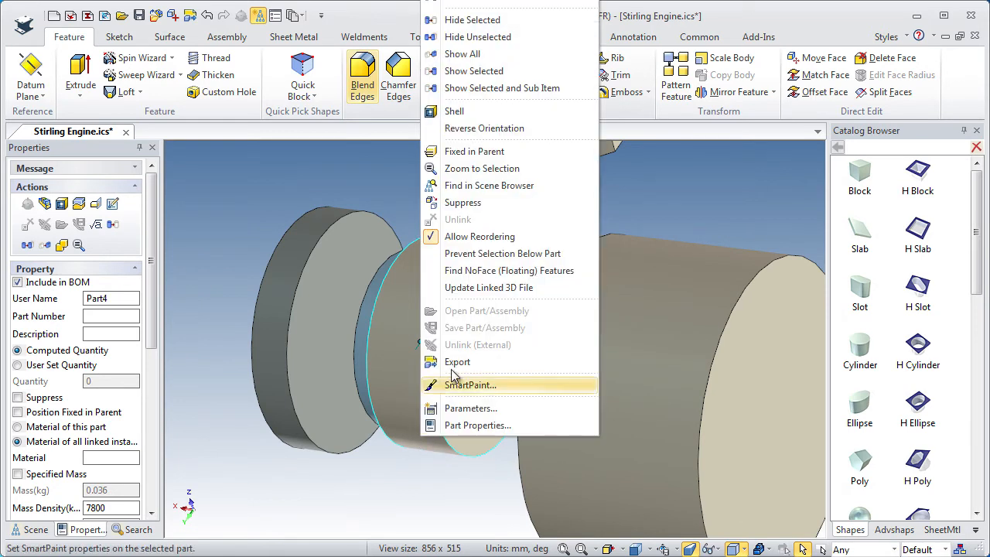
left_click(462, 40)
middle_click_drag(442, 348, 461, 364)
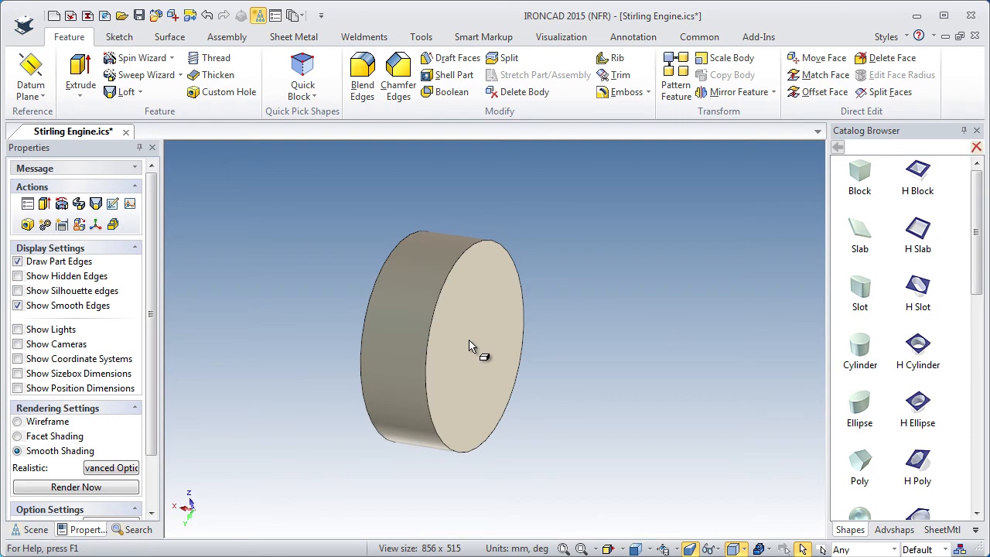
Step: Set the diameter of Part4's cylinder shape to 28 mm
left_click(467, 359)
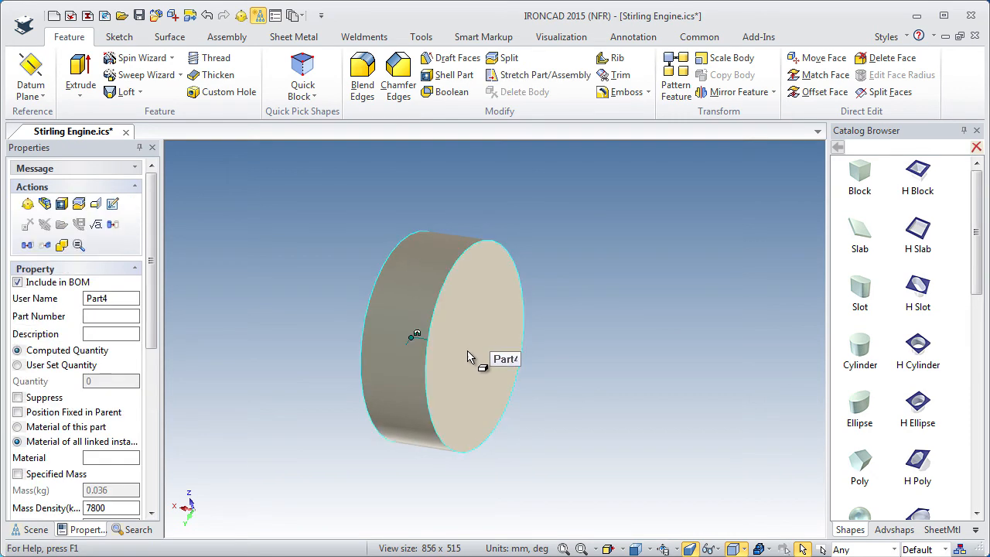
left_click(468, 359)
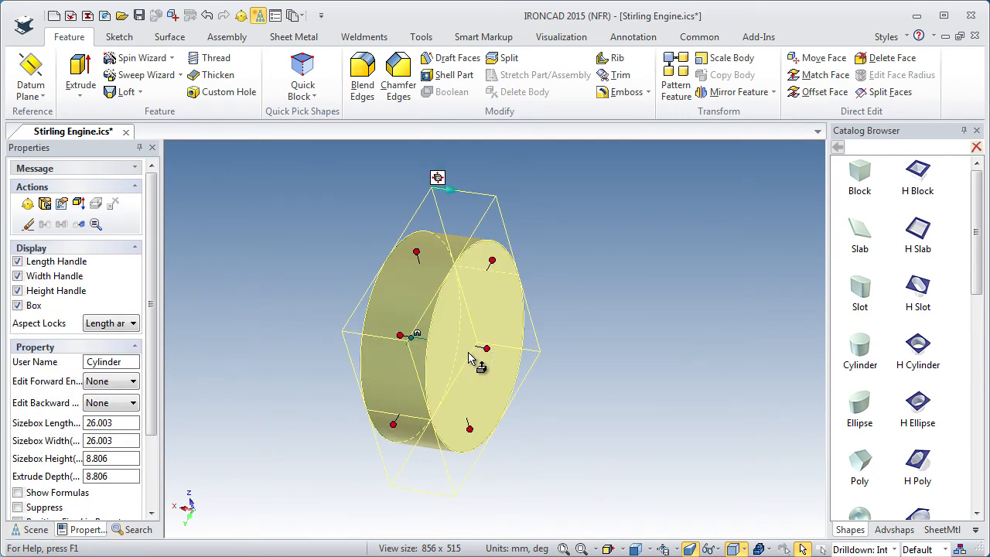
left_click(400, 422)
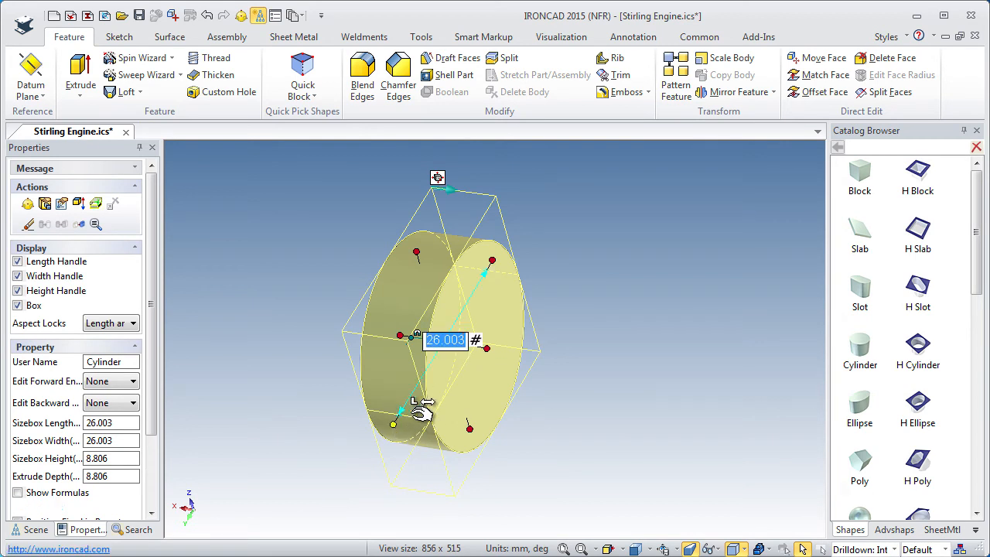
type("28")
key("Return")
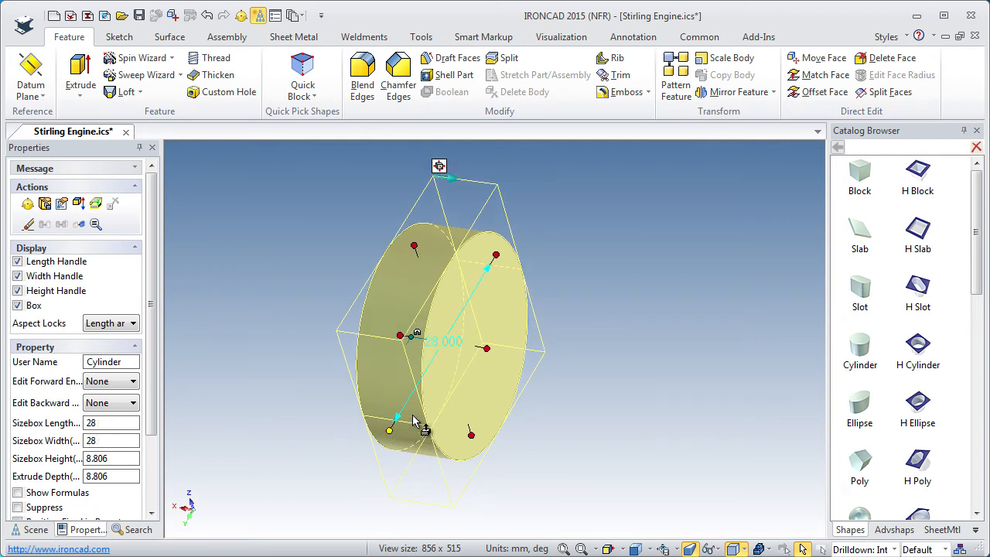
Step: Increase the thickness of Part4's cylinder to 12 mm by moving its outer face
left_click_drag(487, 347, 516, 354)
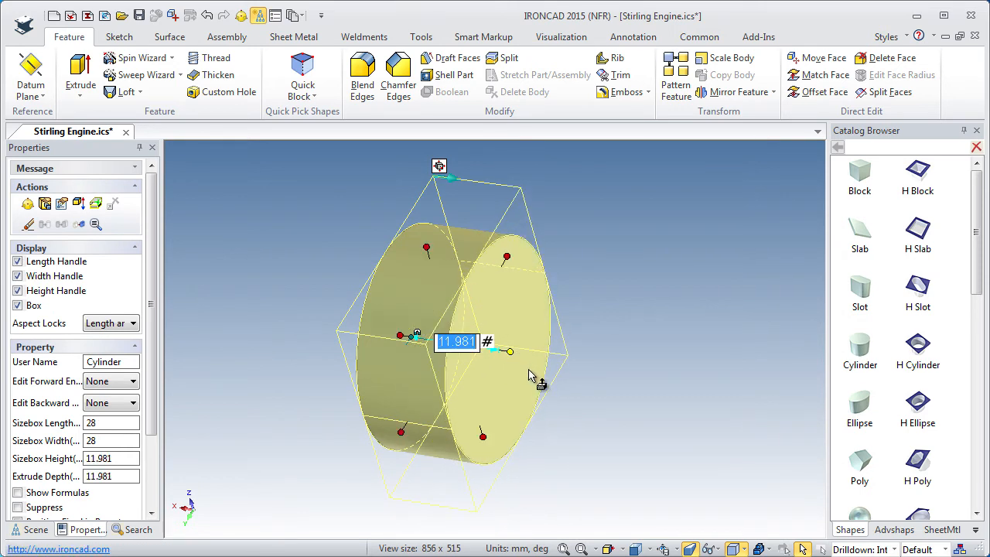
type("12")
key("Return")
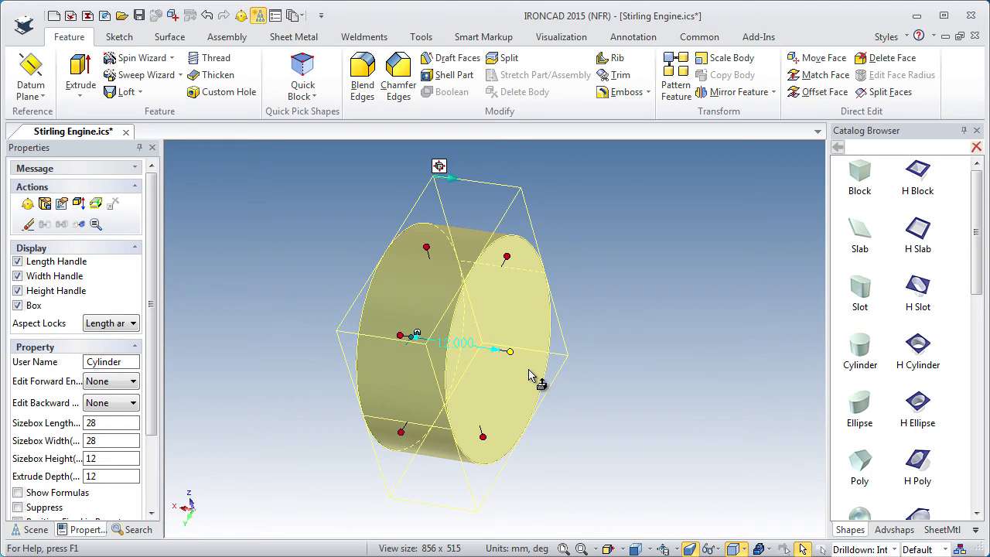
left_click(602, 285)
Step: Chamfer the outer circular edge of Part4 with a distance of 5 mm, previewing the result before applying it
mouse_move(421, 410)
middle_mouse_down()
mouse_move(404, 404)
mouse_move(410, 396)
middle_mouse_up()
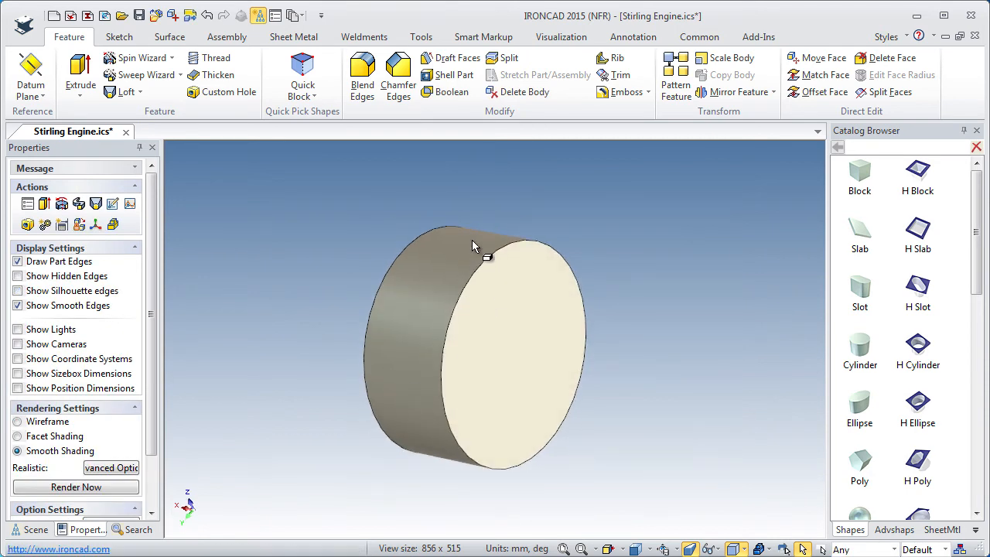
left_click(399, 75)
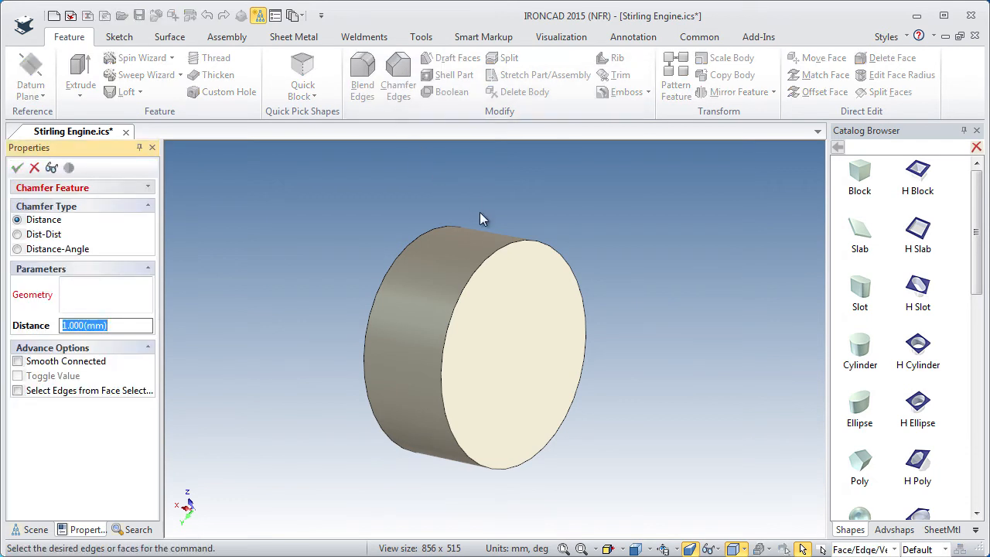
left_click(499, 255)
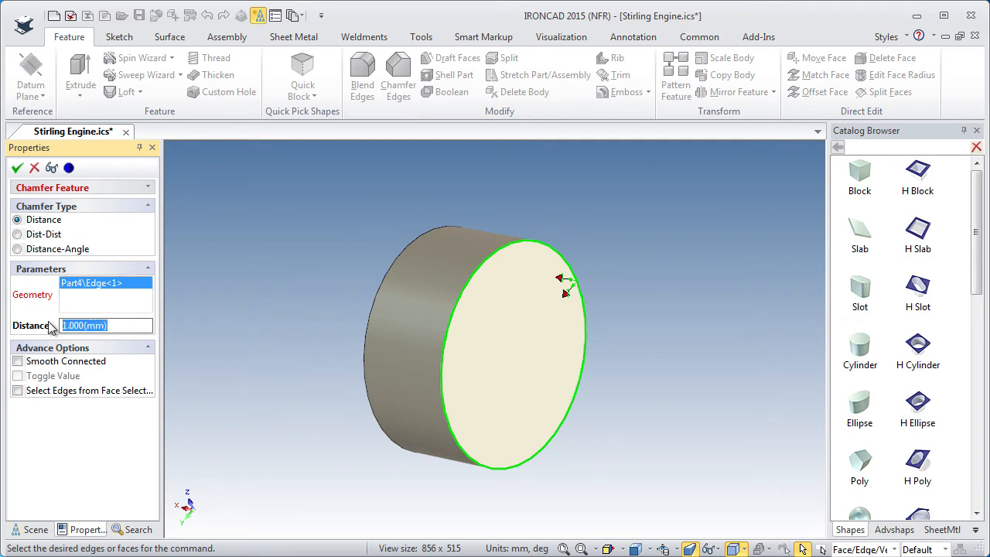
type("5")
key("Return")
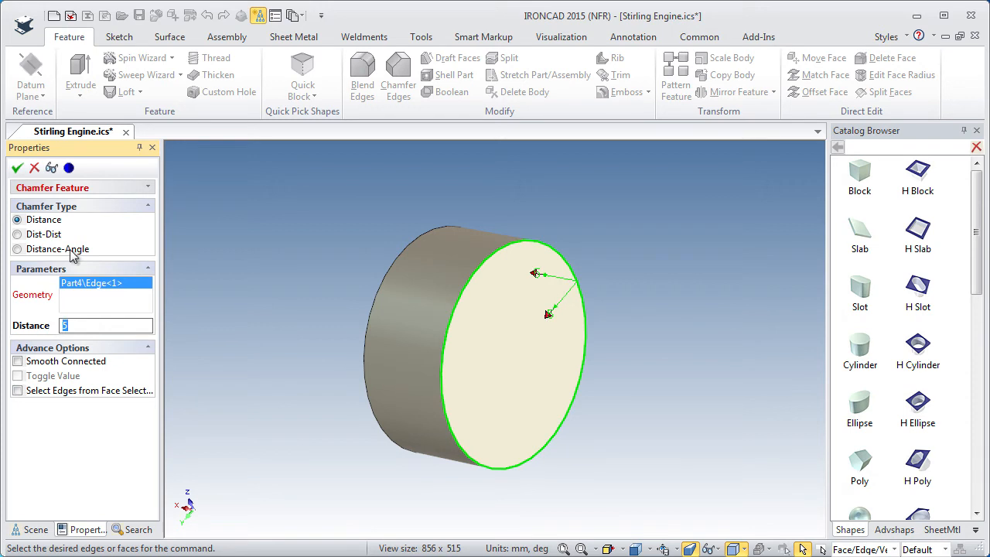
left_click(51, 168)
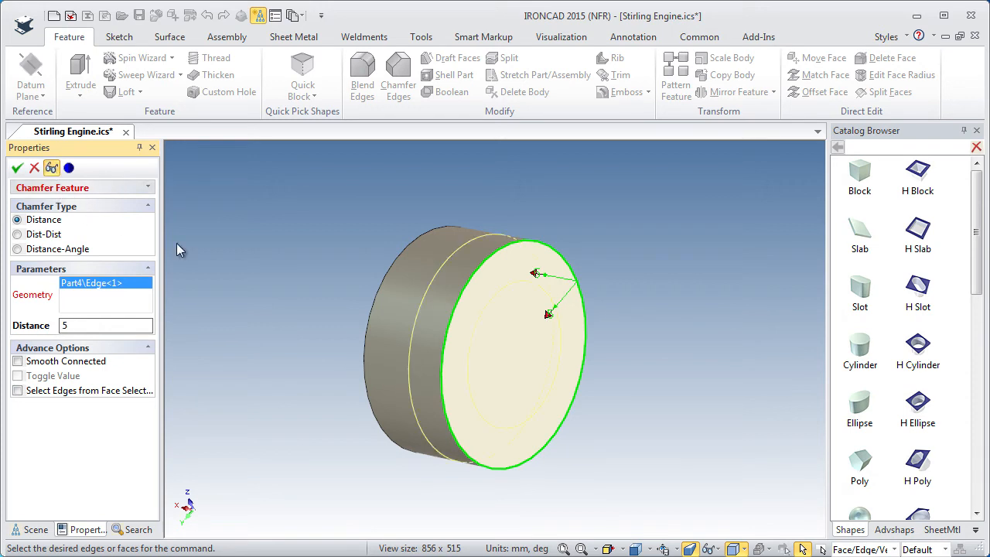
mouse_move(310, 283)
middle_mouse_down()
mouse_move(325, 261)
mouse_move(321, 279)
middle_mouse_up()
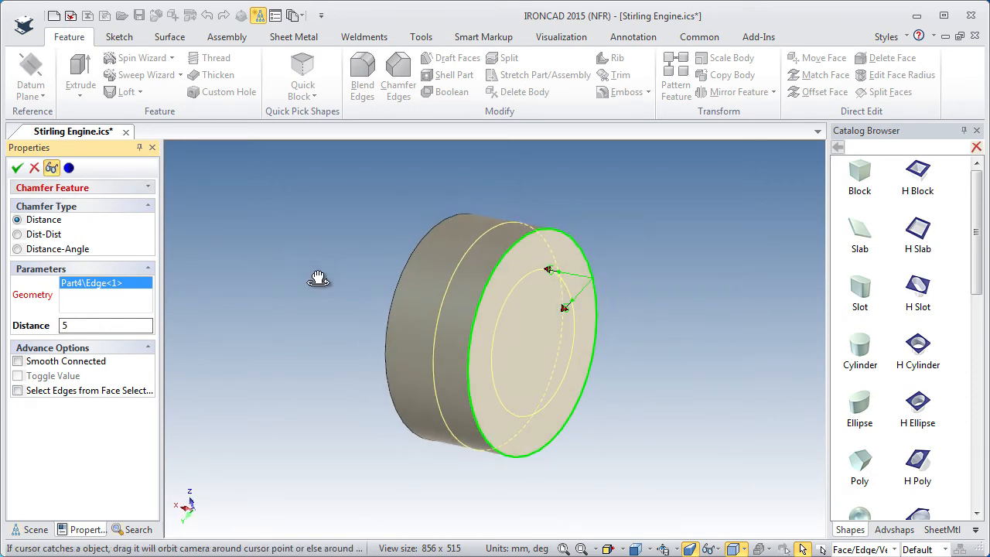
left_click(17, 168)
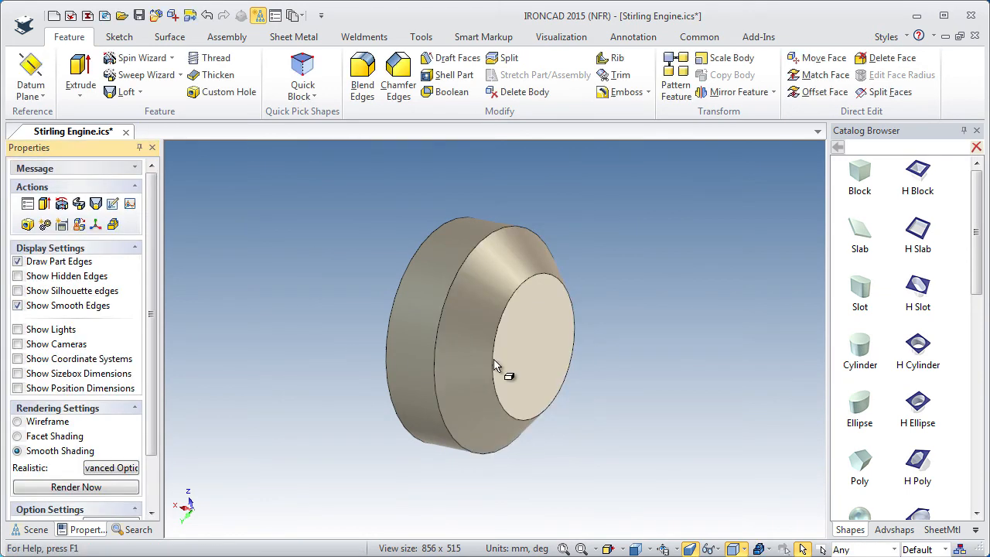
Step: Add an H Cylinder hole at the centre of Part4's chamfered-side face with a diameter of 12 mm
middle_click_drag(476, 388, 532, 398)
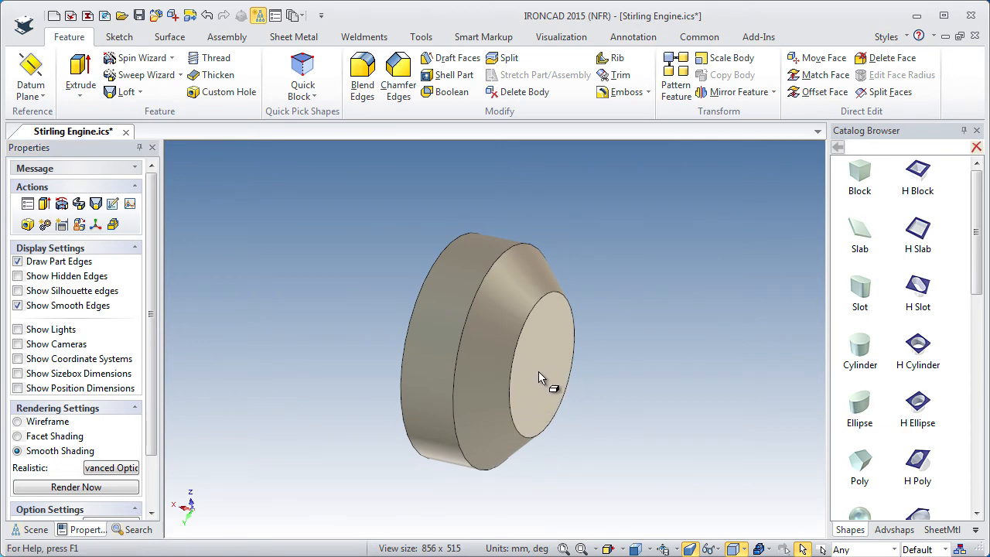
mouse_move(470, 376)
middle_mouse_down()
mouse_move(534, 381)
mouse_move(464, 375)
middle_mouse_up()
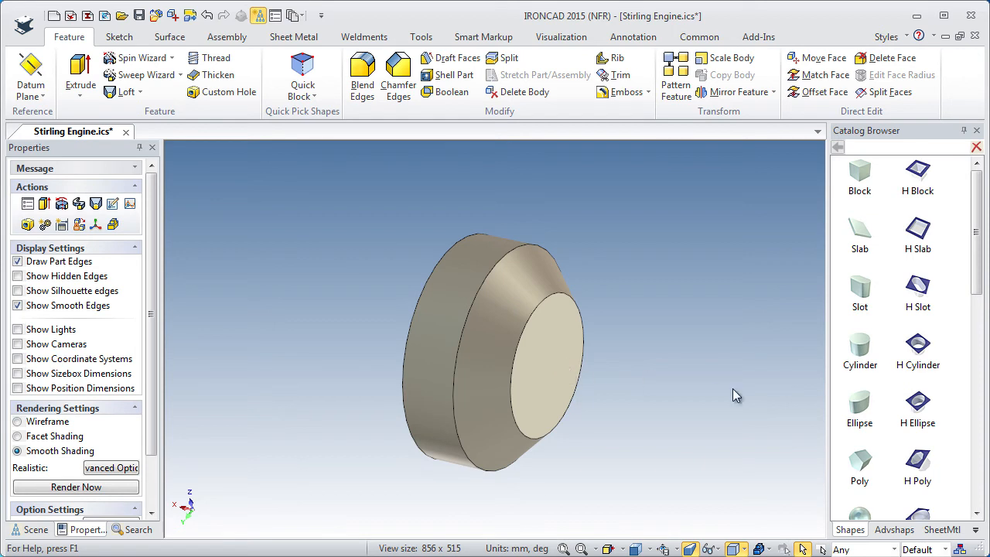
left_click_drag(926, 349, 547, 372)
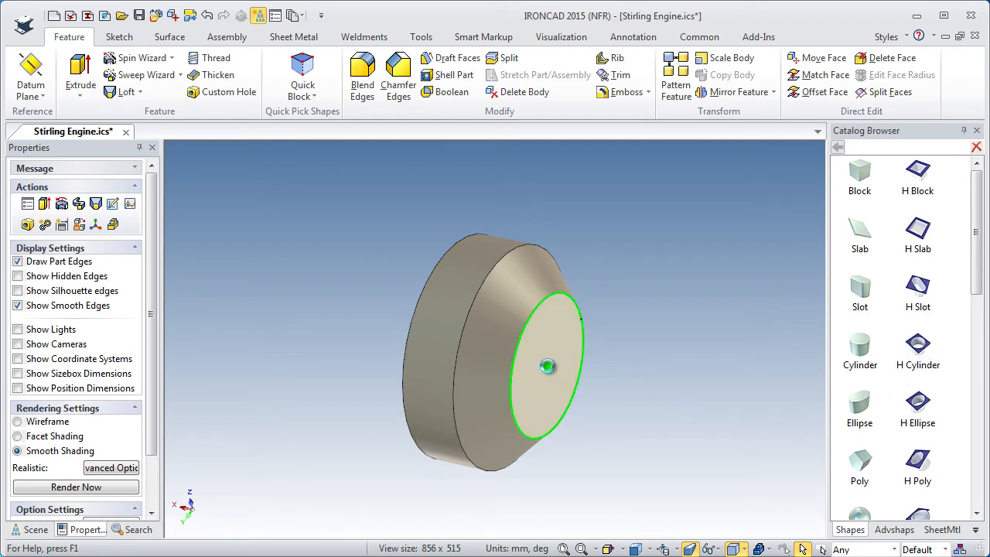
middle_click_drag(534, 443, 530, 227)
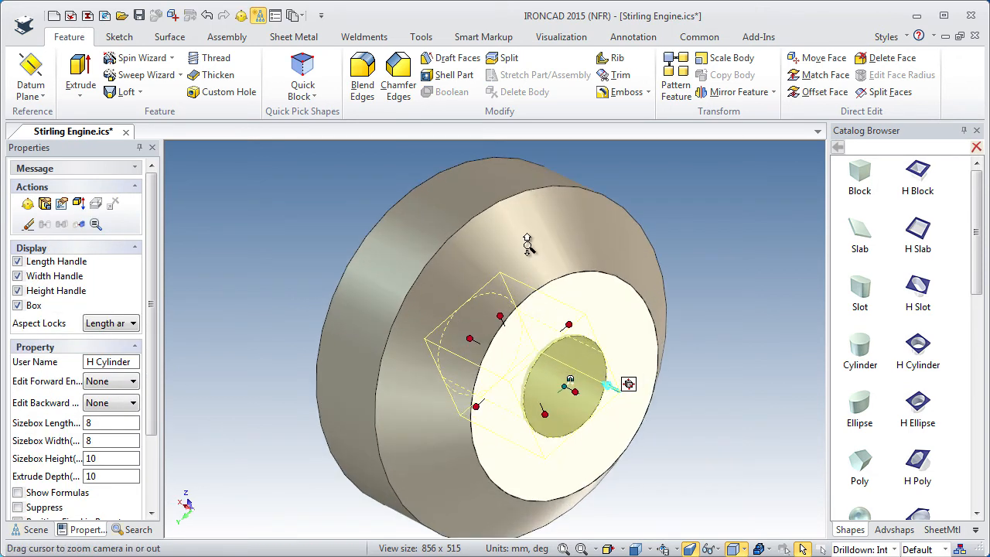
left_click(571, 323)
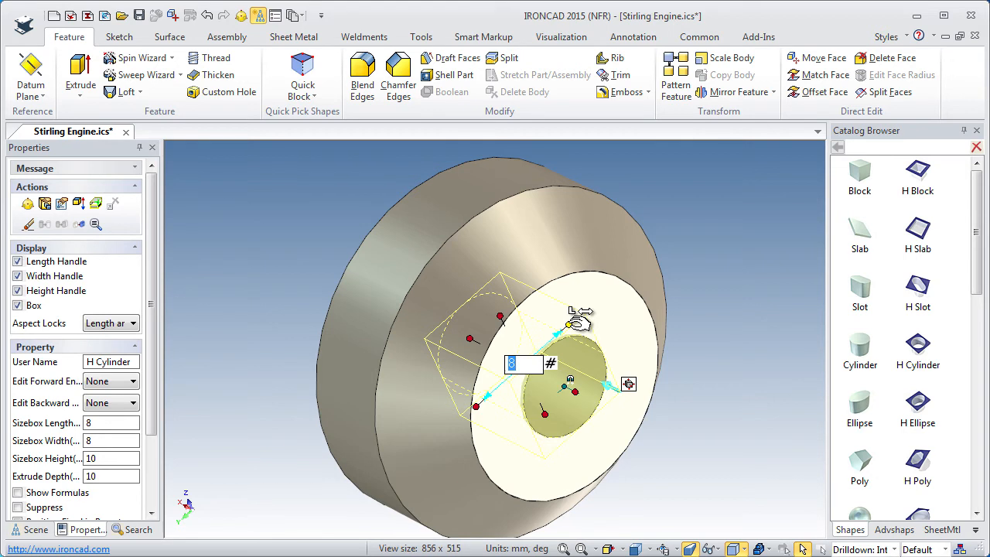
key("Return")
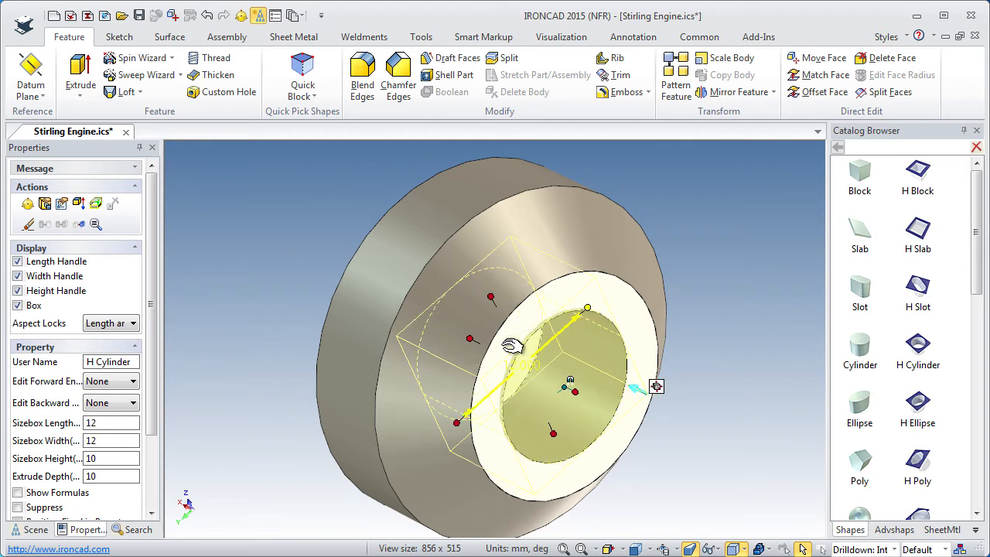
Step: Set the depth of the hole in the chamfered-side face to 5 mm
left_click_drag(480, 337, 534, 389)
type("5")
key("Return")
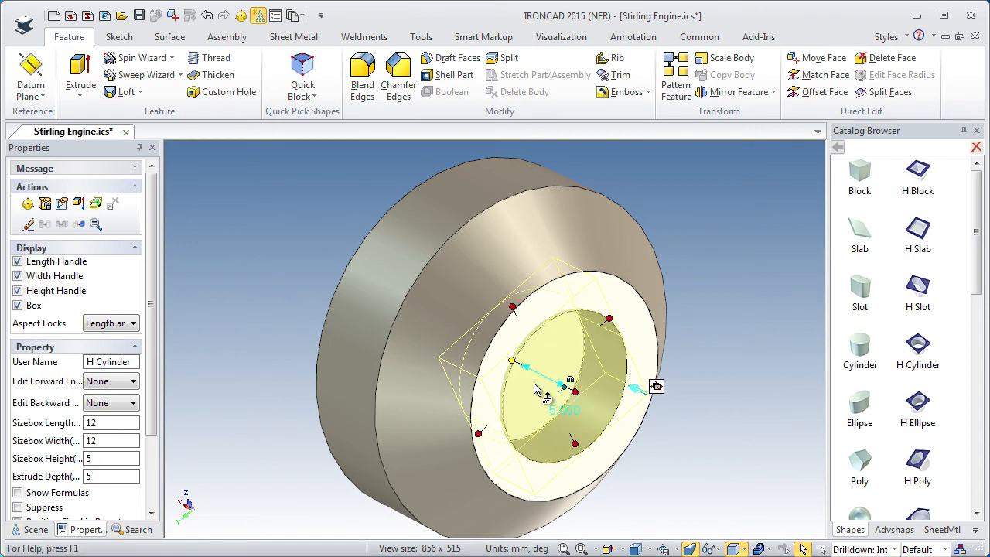
left_click(324, 258)
Step: Add an H Cylinder hole at the centre of Part4's flat back face with a diameter of 12 mm
left_click_drag(449, 468, 589, 449)
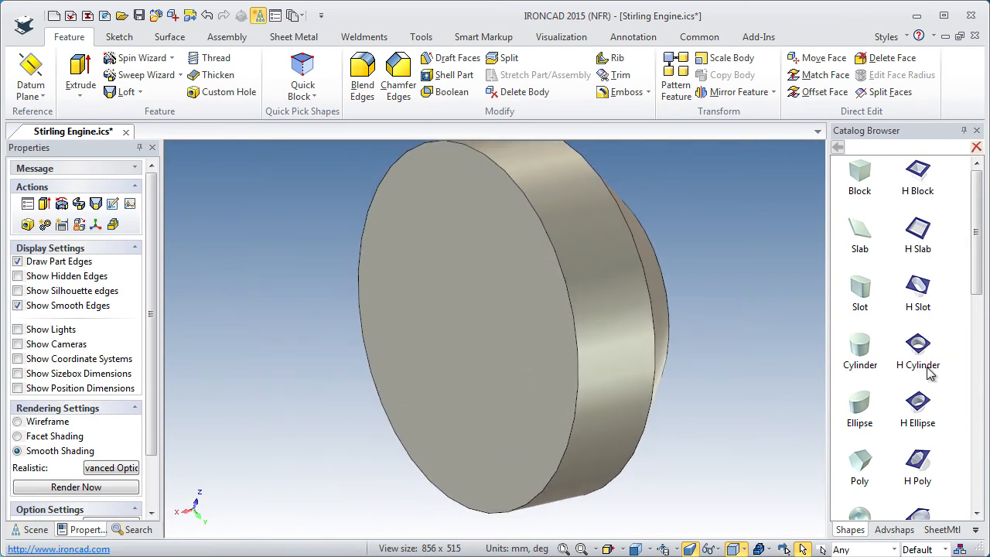
left_click_drag(921, 352, 466, 328)
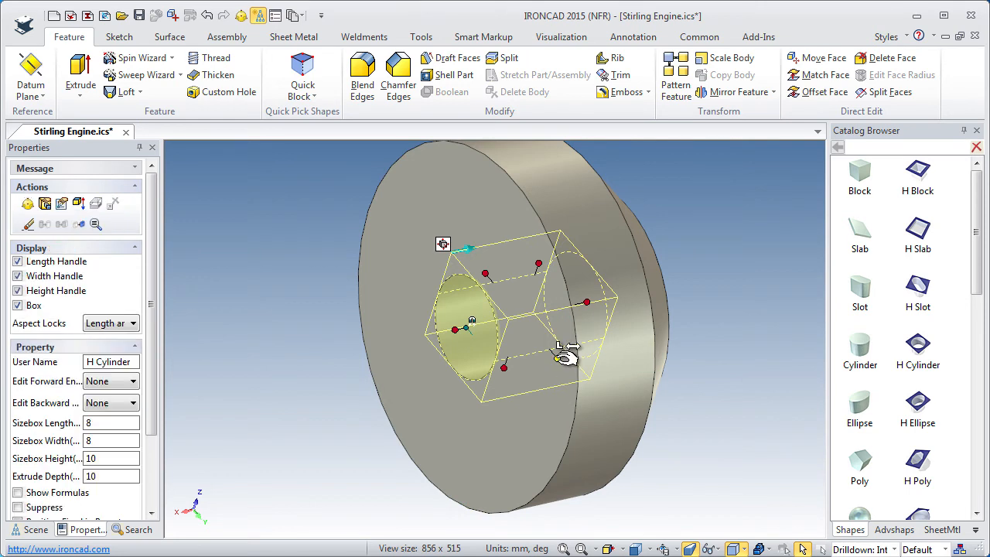
left_click(561, 347)
key("Return")
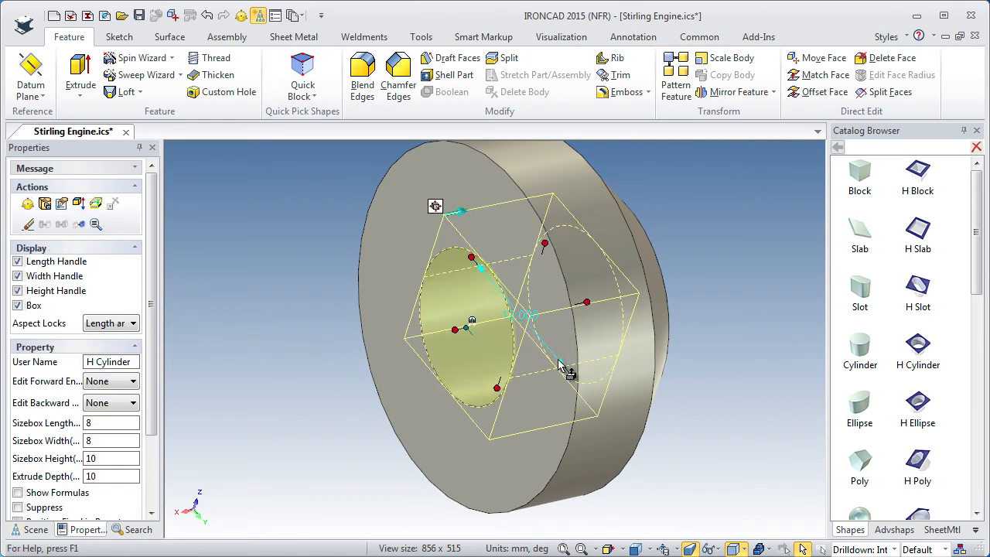
Step: Set the depth of the hole in the flat back face to 5 mm
left_click(594, 302)
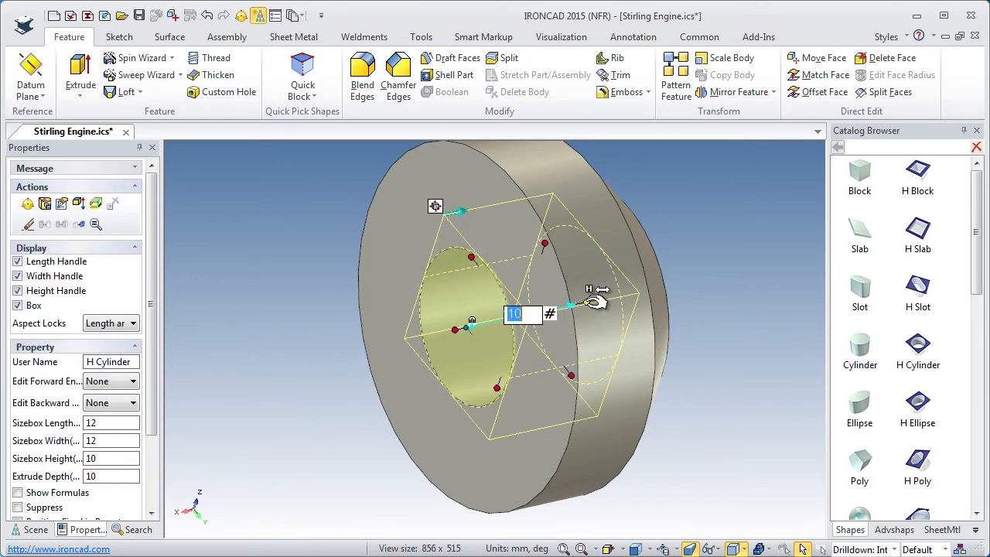
key("Return")
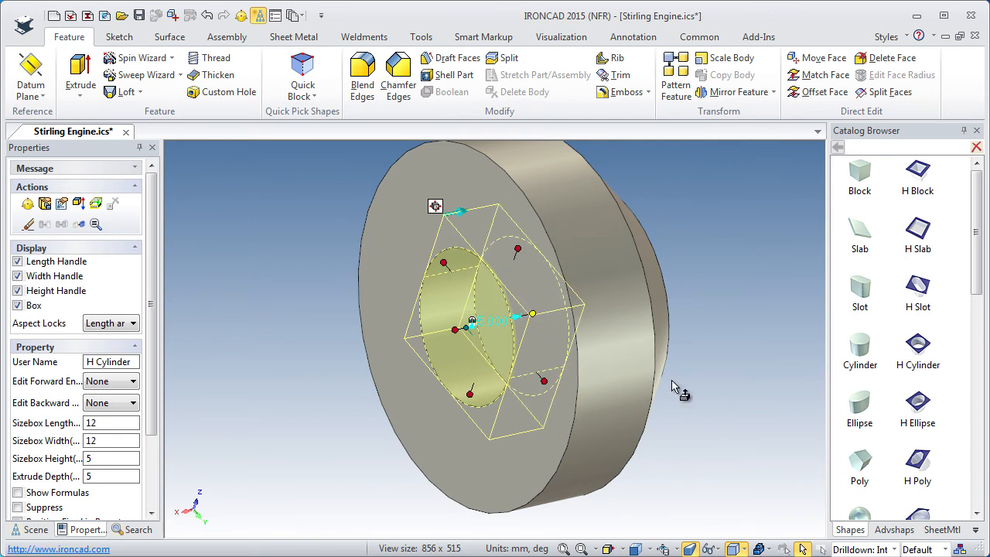
left_click(616, 436)
middle_click_drag(601, 445, 219, 380)
middle_click_drag(420, 382, 507, 359)
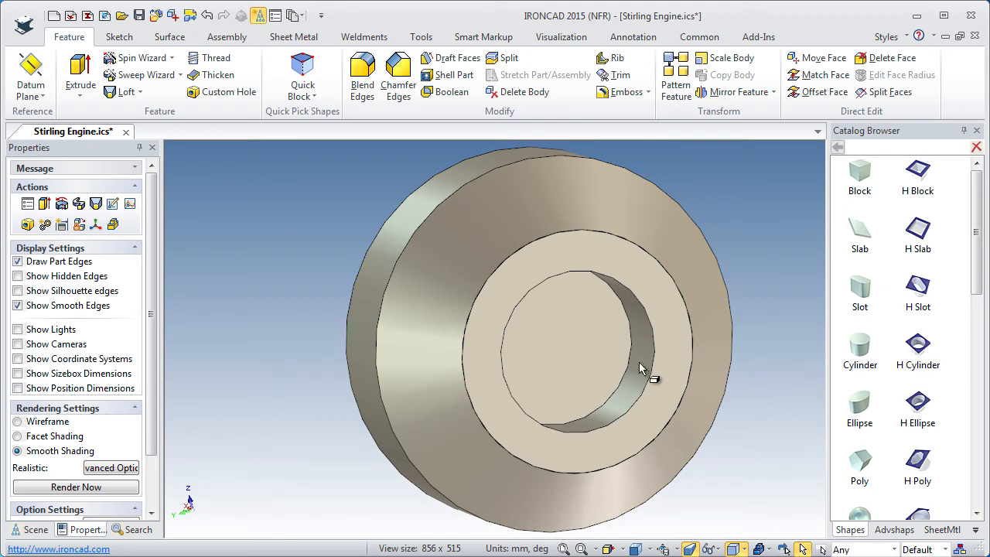
Step: Add an H Cylinder hole at the centre of the recess floor in Part4's chamfered side with a diameter of 5 mm
left_click_drag(921, 352, 560, 352)
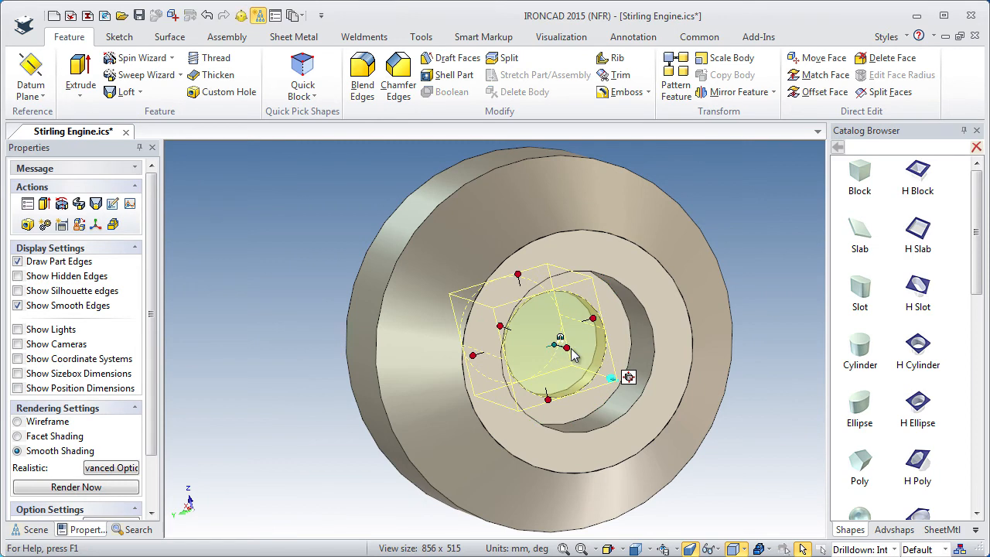
left_click(600, 316)
key("Return")
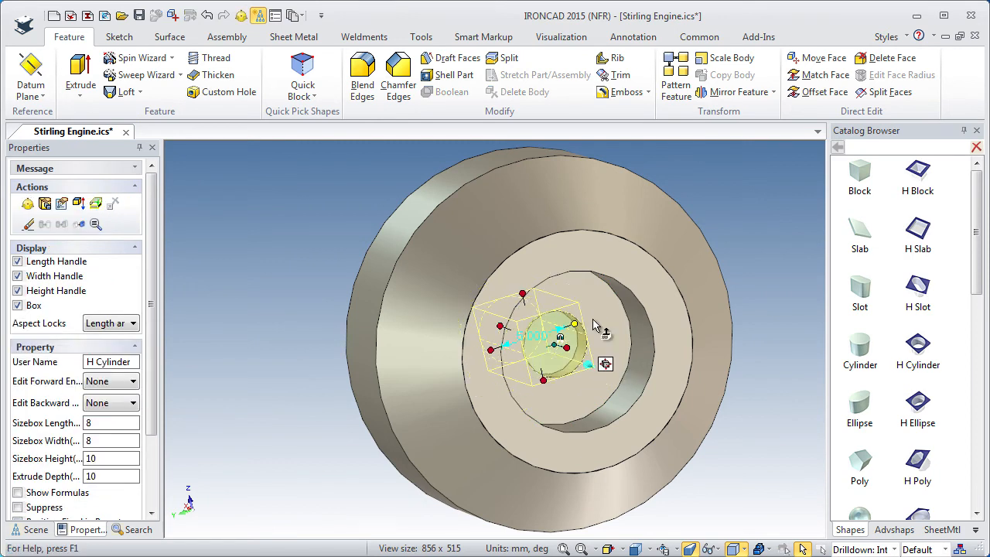
middle_click_drag(587, 336, 548, 390)
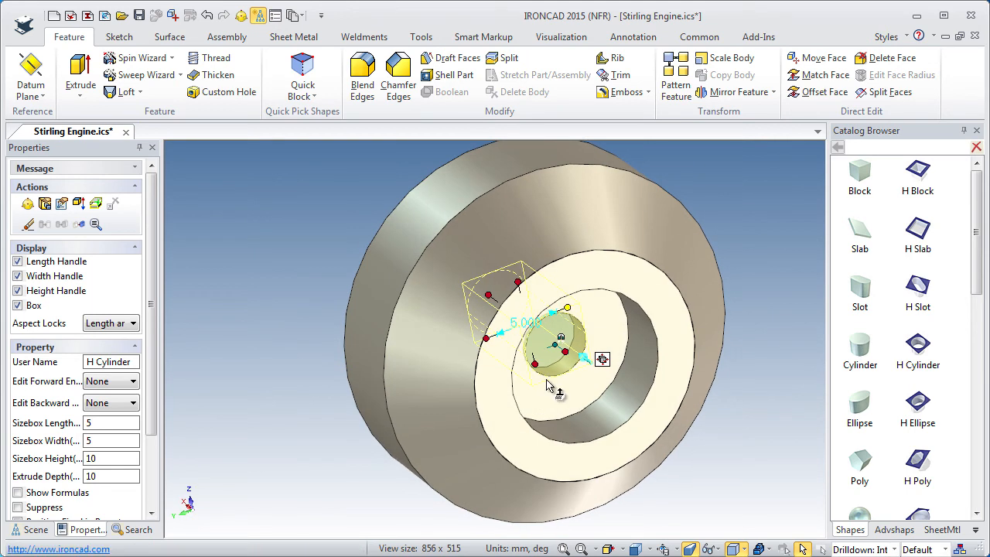
Step: Set the depth of the 5 mm hole by snapping its end to a point on the hole's far edge
right_click(490, 297)
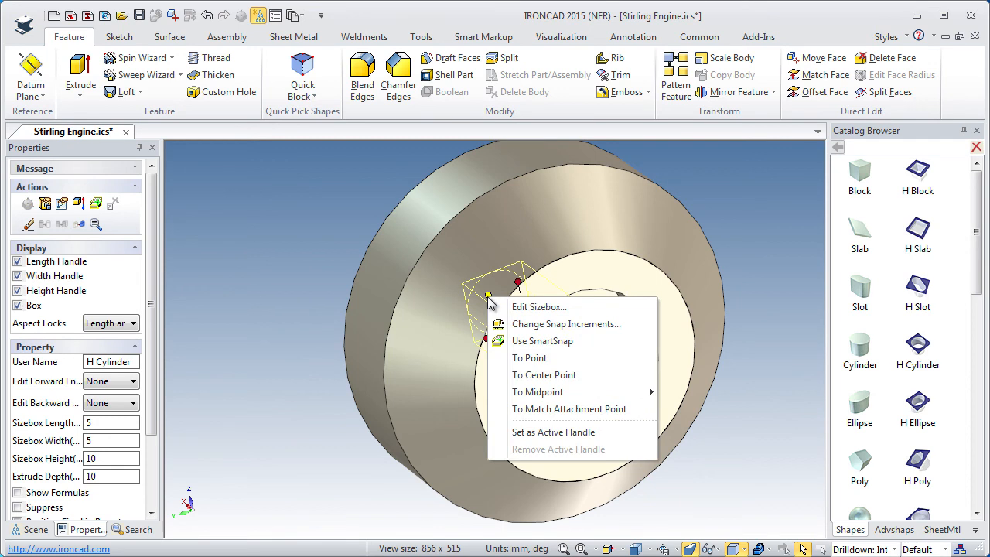
left_click(532, 359)
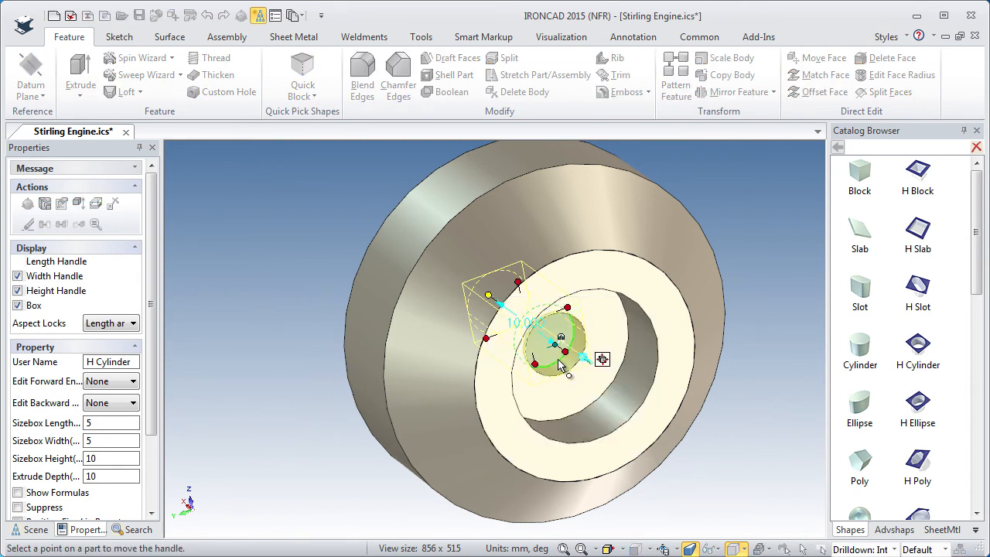
left_click(560, 366)
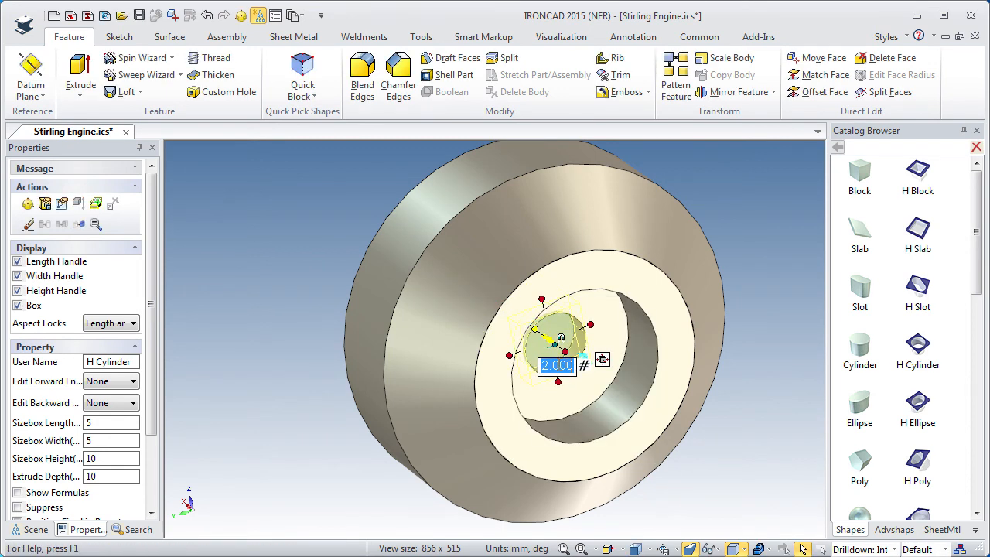
left_click(289, 285)
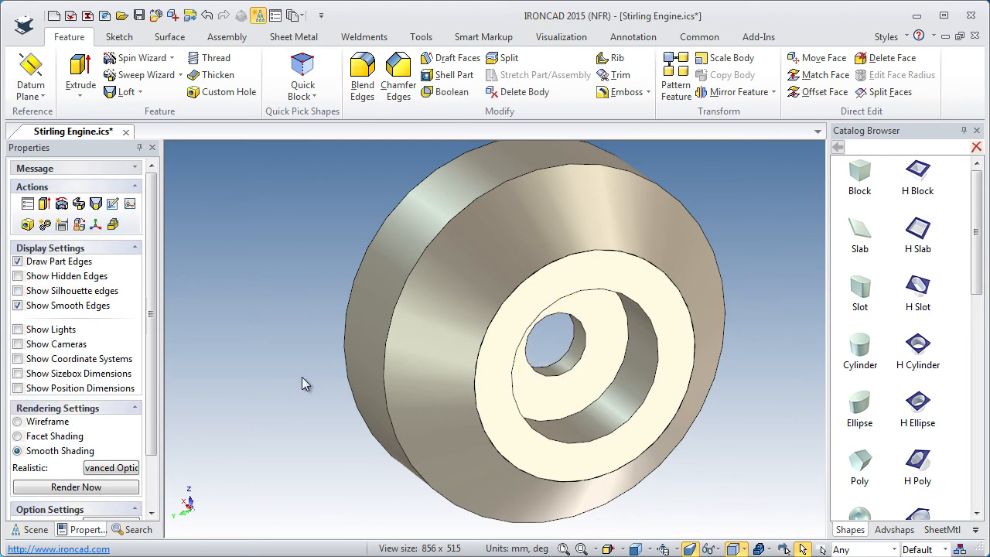
Step: Place a Cylinder as a separate part at the centre of the recess's outer edge, accepting the shrink to 10 units
middle_click_drag(302, 377, 326, 374)
scroll(402, 413, "up", 2)
scroll(600, 422, "down", 4)
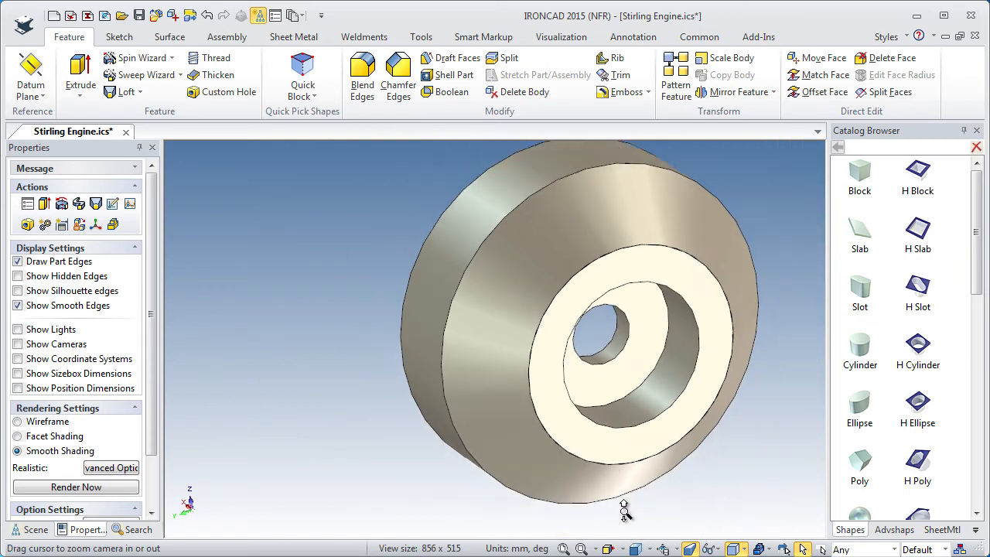
middle_click_drag(617, 403, 532, 384, "shift")
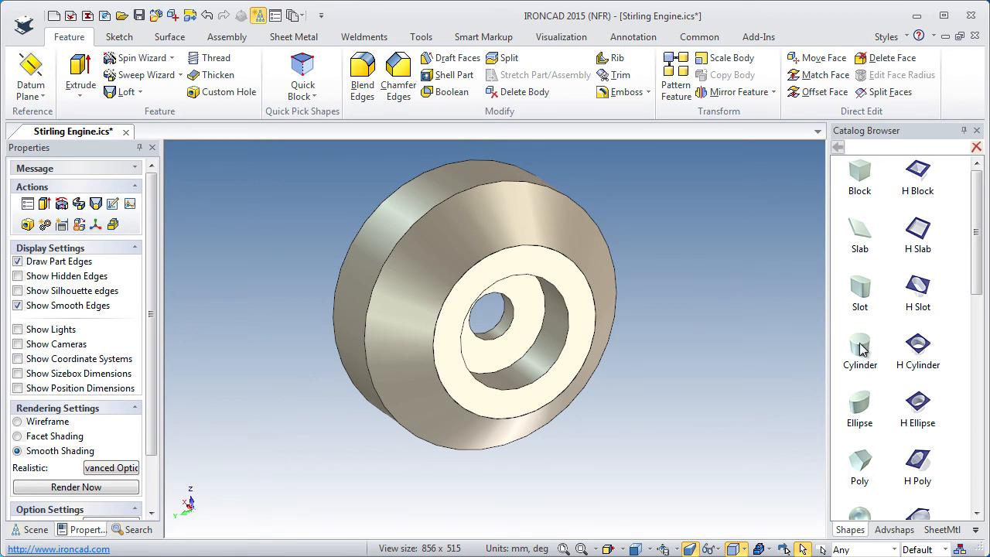
left_click_drag(861, 348, 558, 341)
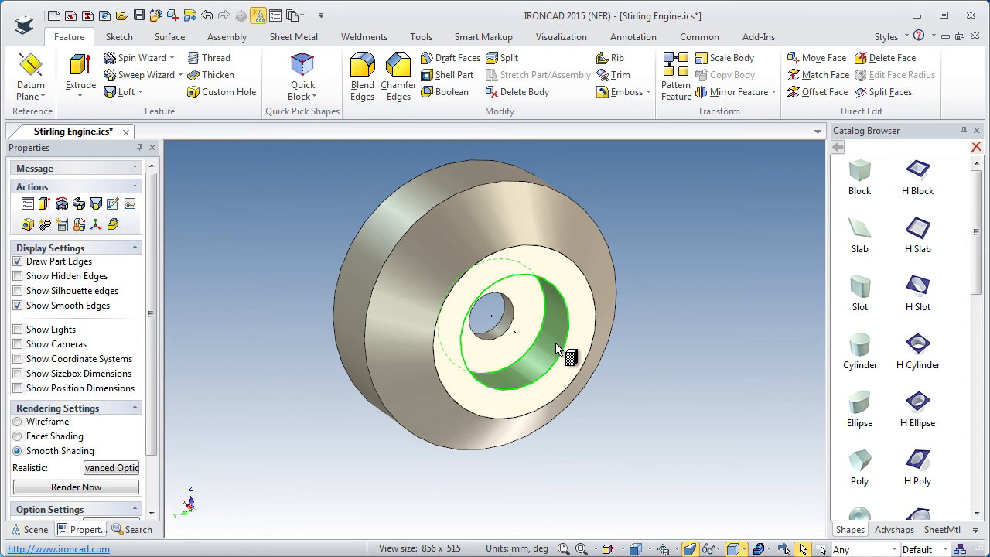
left_click_drag(555, 349, 566, 346)
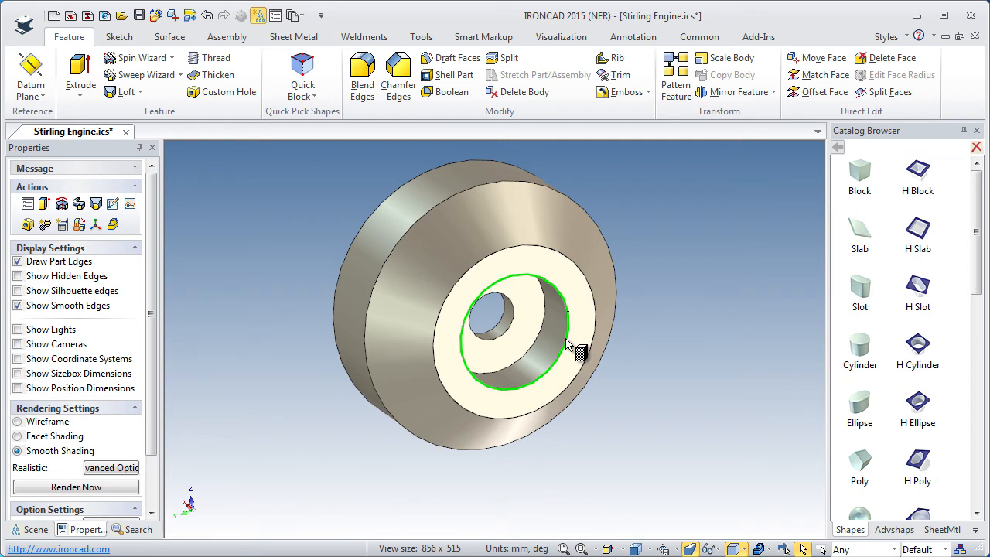
right_click_drag(567, 345, 568, 346)
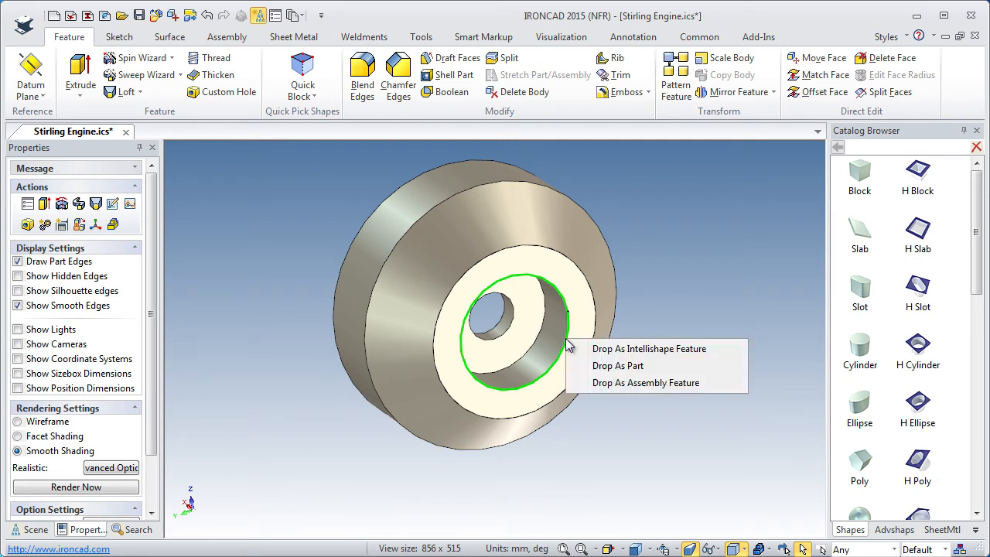
left_click(610, 366)
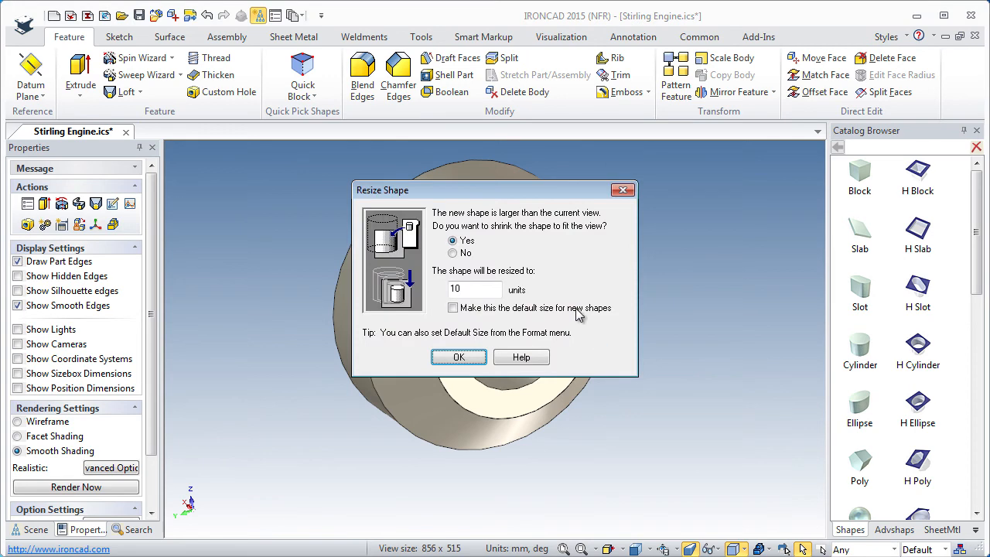
left_click(459, 356)
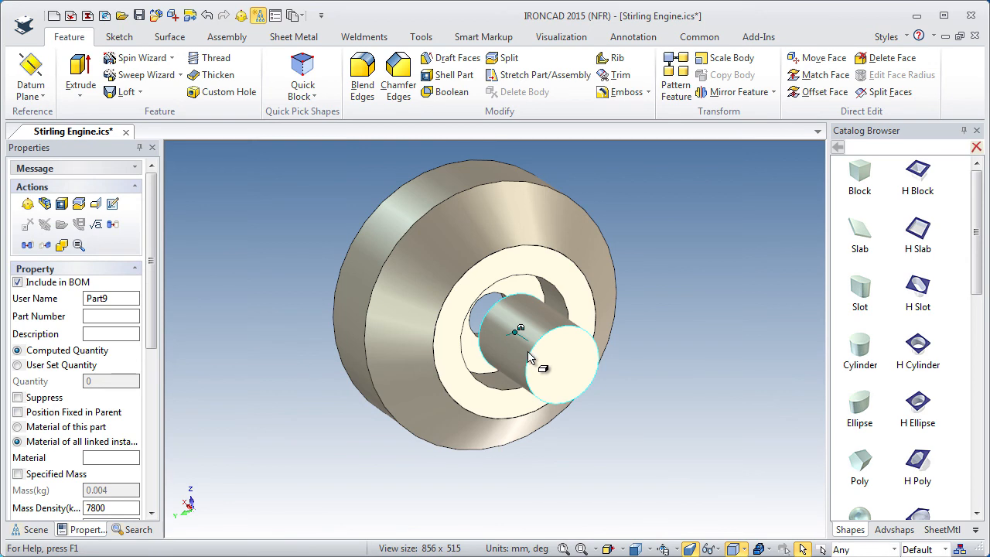
Step: Set the diameter of the new cylinder part to 12 mm
middle_click_drag(540, 366, 552, 185)
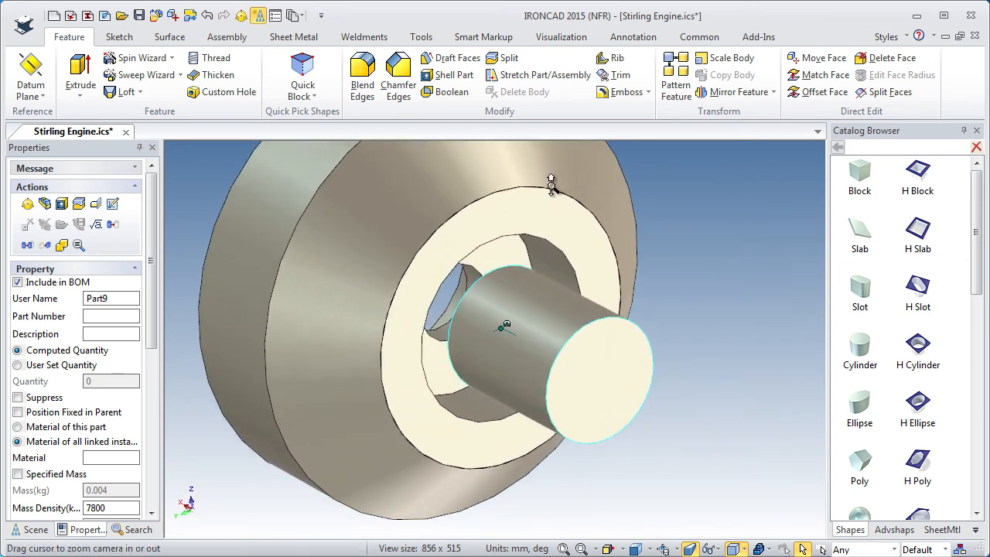
left_click(527, 343)
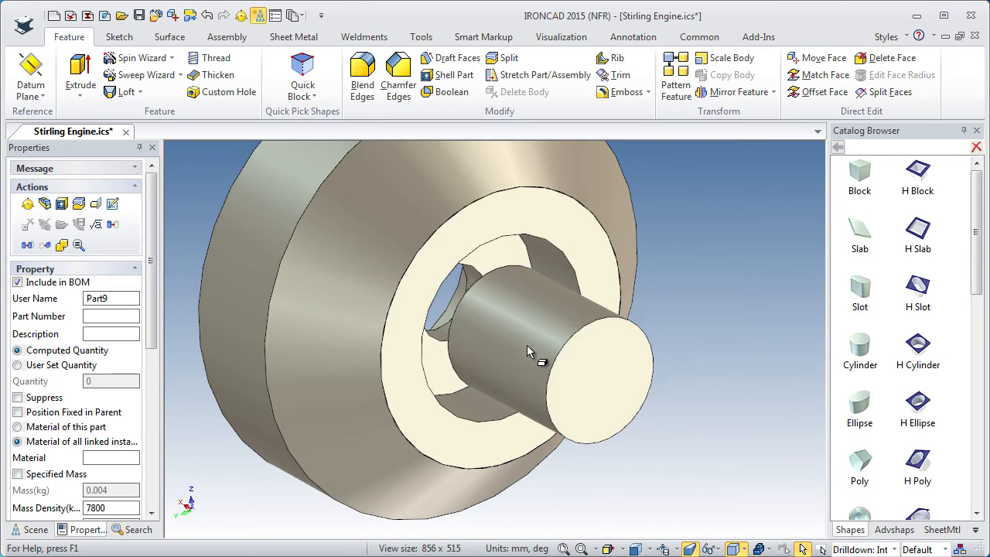
left_click(496, 378)
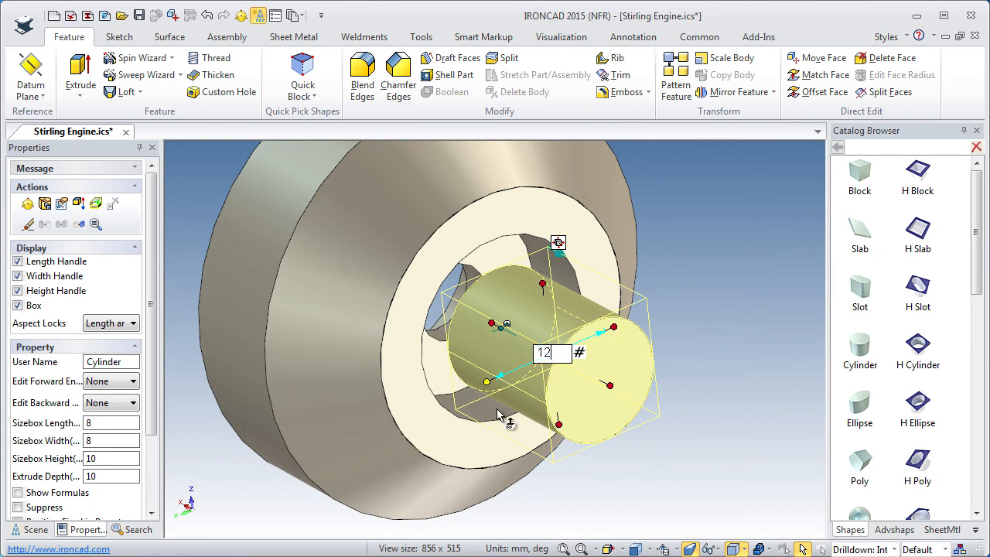
key("Return")
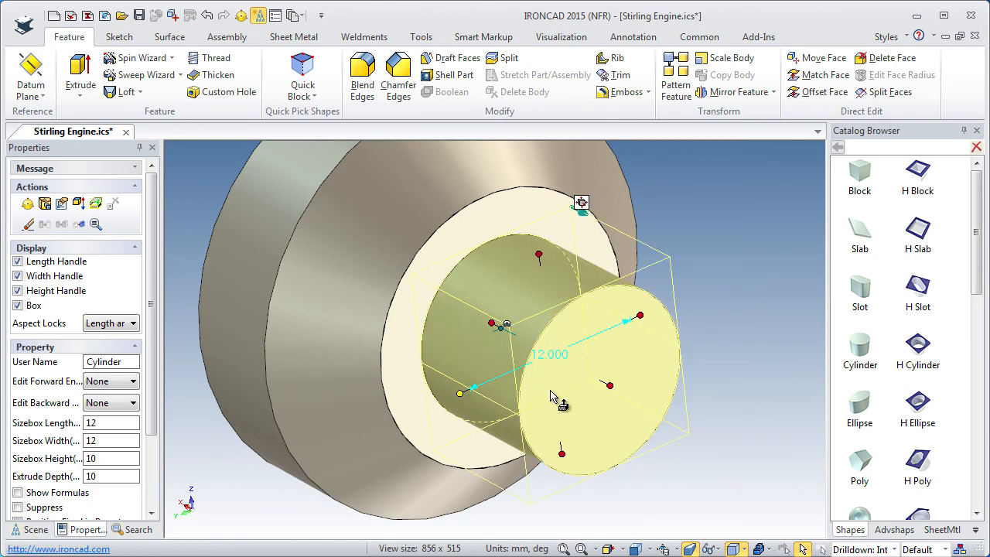
Step: Set the height of the new cylinder part to 5 mm
mouse_move(601, 400)
middle_mouse_down()
mouse_move(590, 411)
mouse_move(601, 399)
middle_mouse_up()
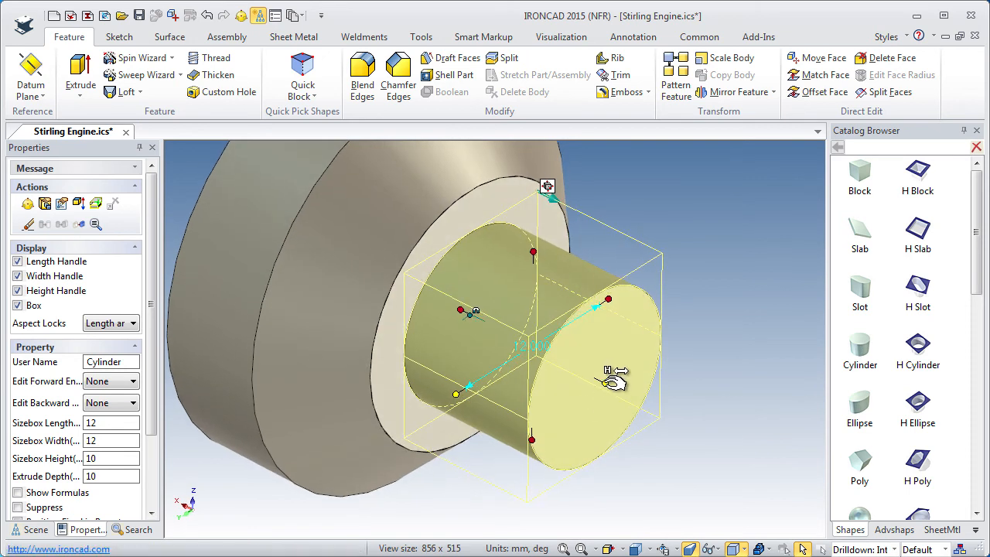
left_click(613, 379)
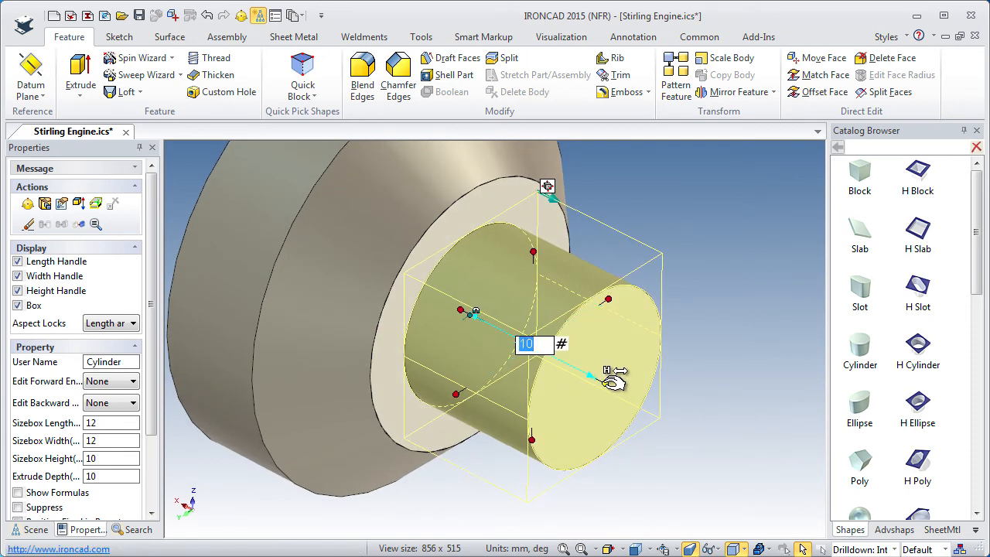
type("5")
key("Return")
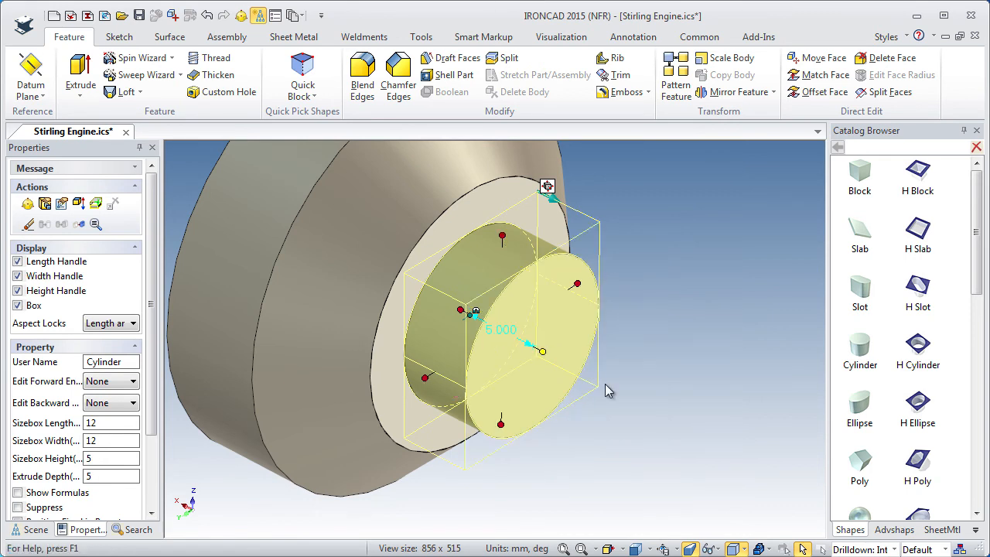
left_click(648, 358)
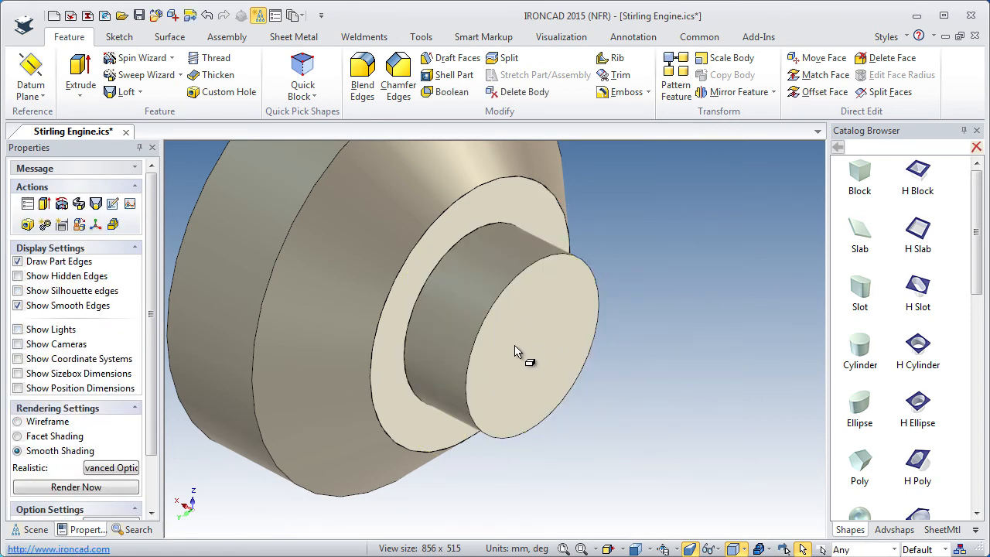
Step: Add an H Cylinder hole at the centre of the new cylinder's end face with a diameter of 5 mm
left_click_drag(920, 349, 536, 354)
middle_click_drag(550, 361, 533, 360)
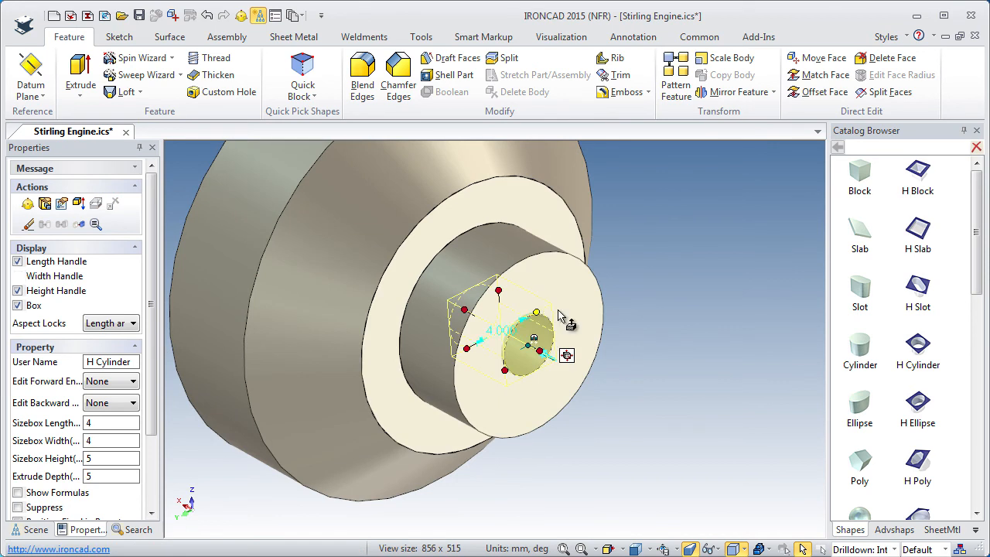
left_click(537, 312)
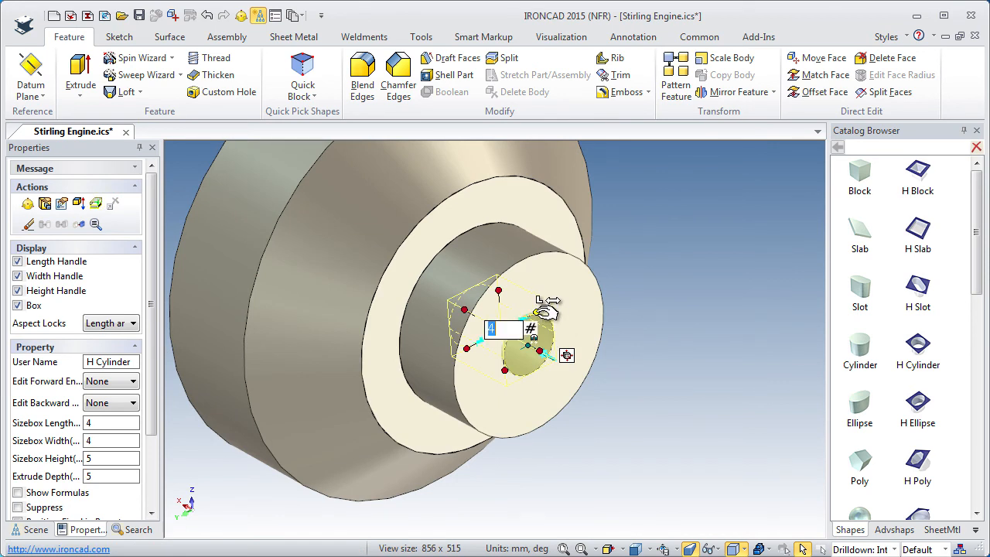
type("5")
key("Return")
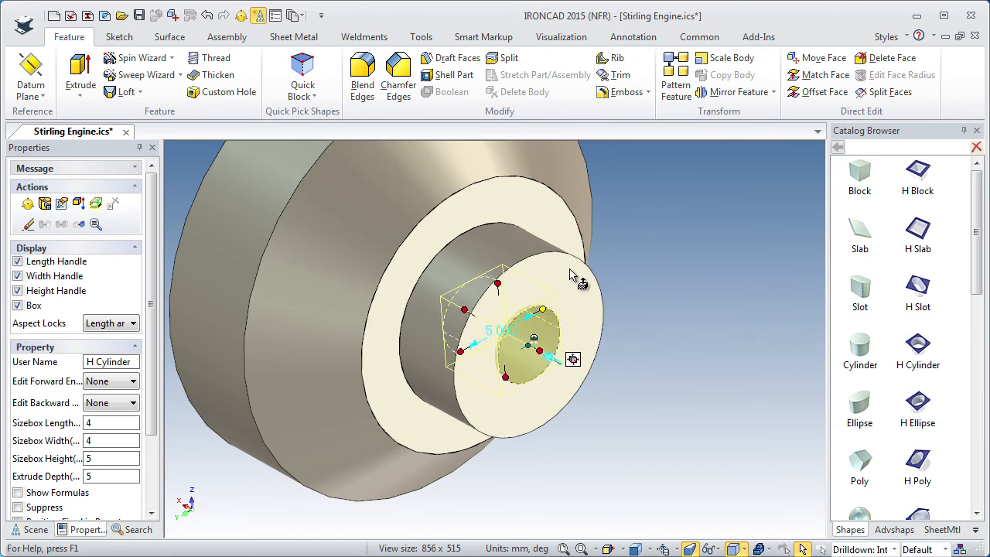
mouse_move(509, 398)
middle_mouse_down()
mouse_move(441, 373)
mouse_move(504, 404)
middle_mouse_up()
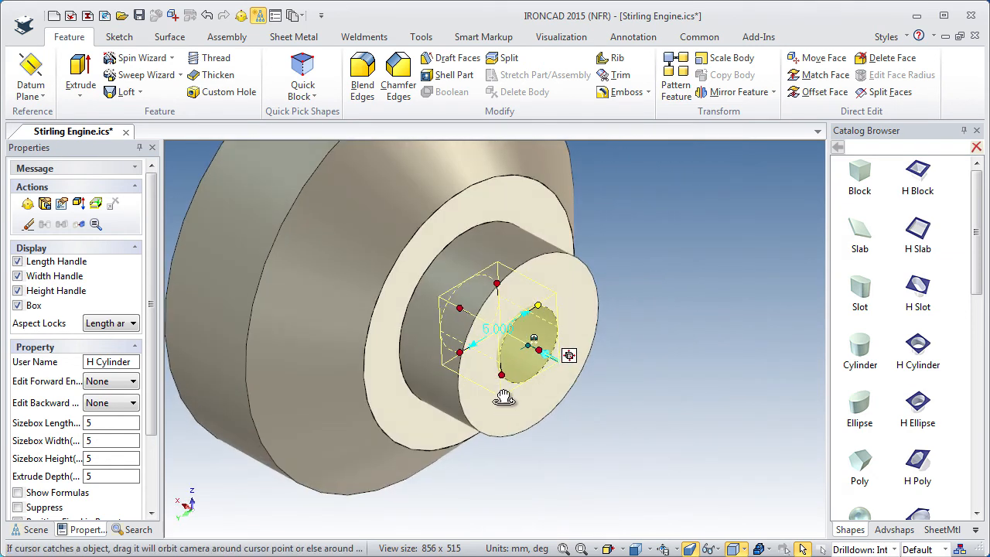
left_click(492, 331)
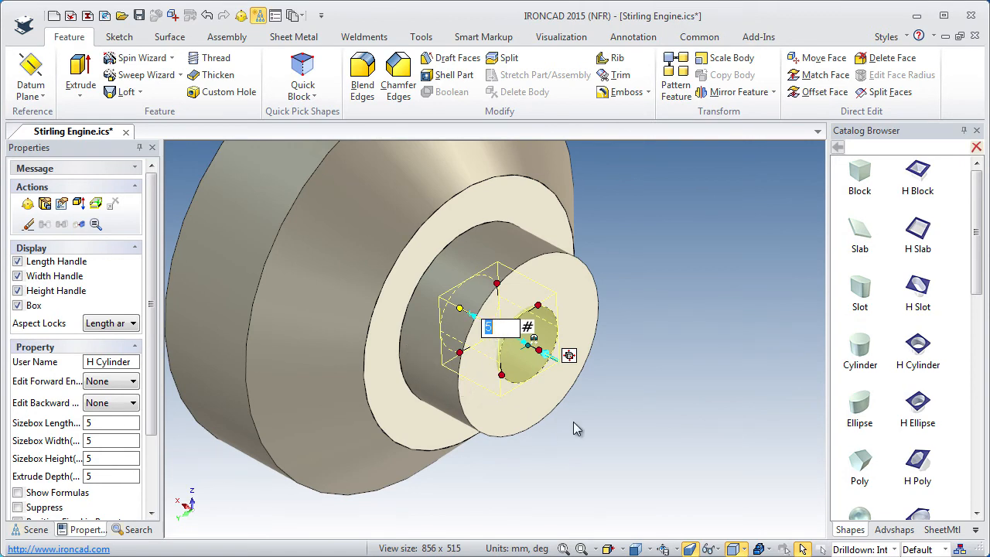
left_click(602, 328)
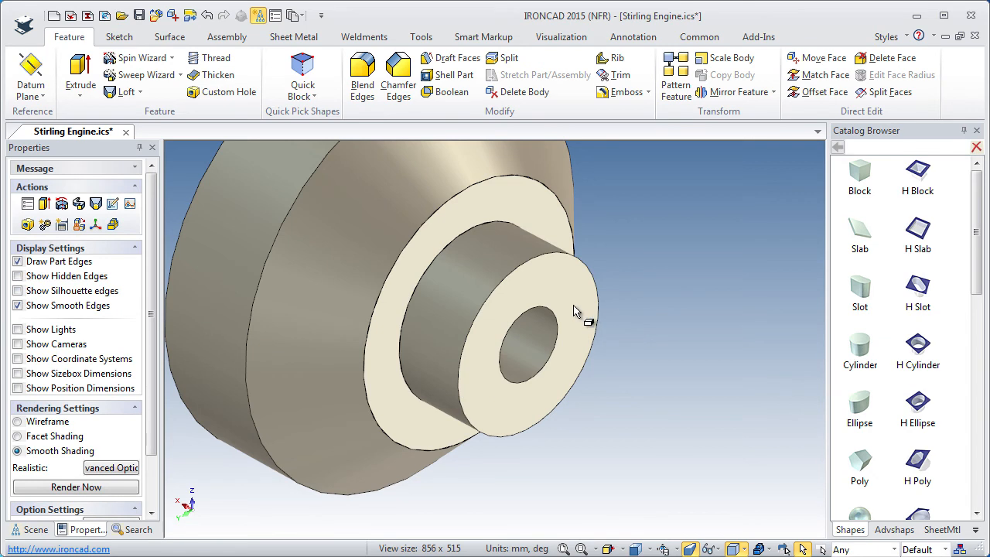
Step: Flip the new cylinder's extrude direction so that it sits inside the recess of Part4
left_click(574, 311)
left_click(574, 311)
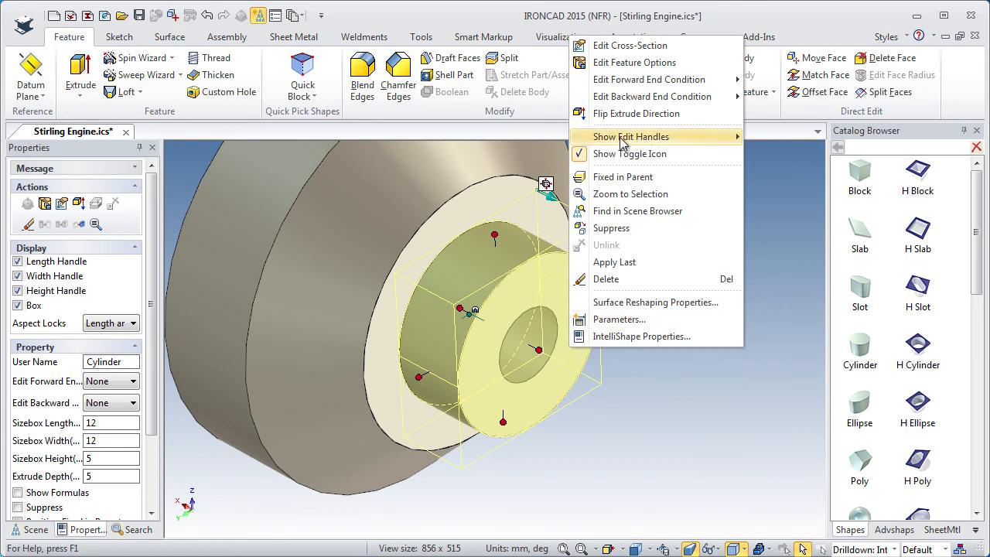
left_click(619, 114)
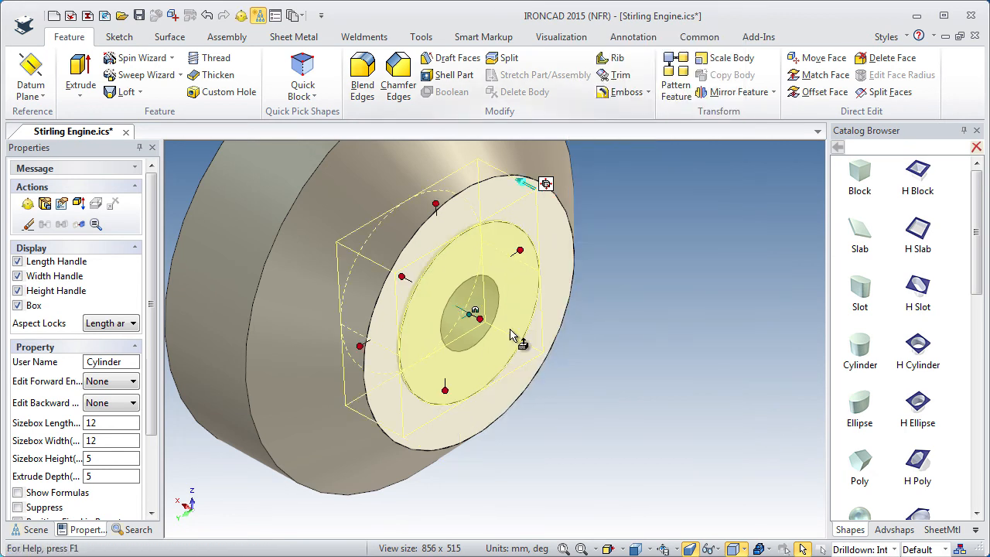
key("Escape")
Step: Use the TriBall to place one linked copy of the bored cylinder, Part9, in Part4's opposite recess, 7 mm along the axis
middle_click_drag(547, 344, 564, 365)
middle_click_drag(413, 427, 462, 414)
middle_click_drag(676, 372, 425, 359)
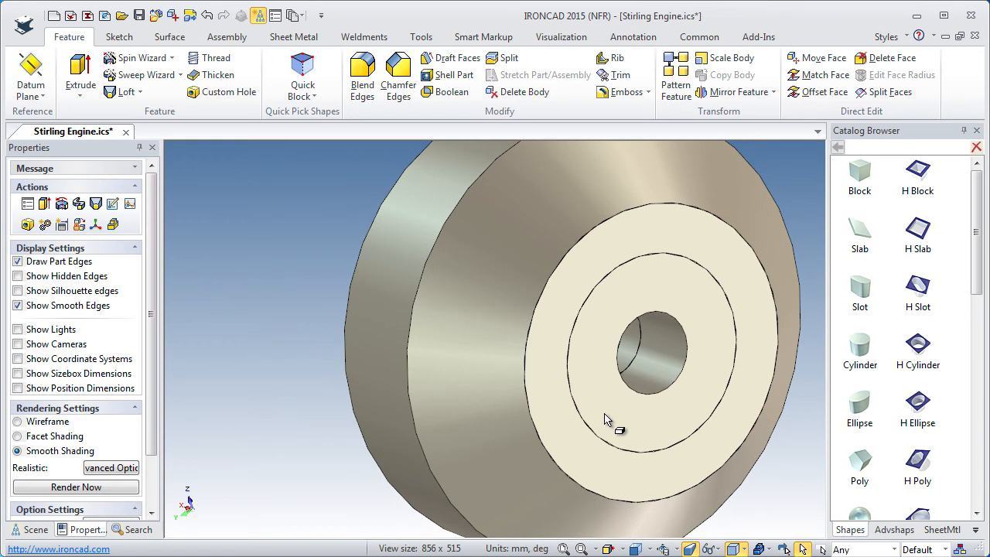
middle_click_drag(463, 401, 537, 404)
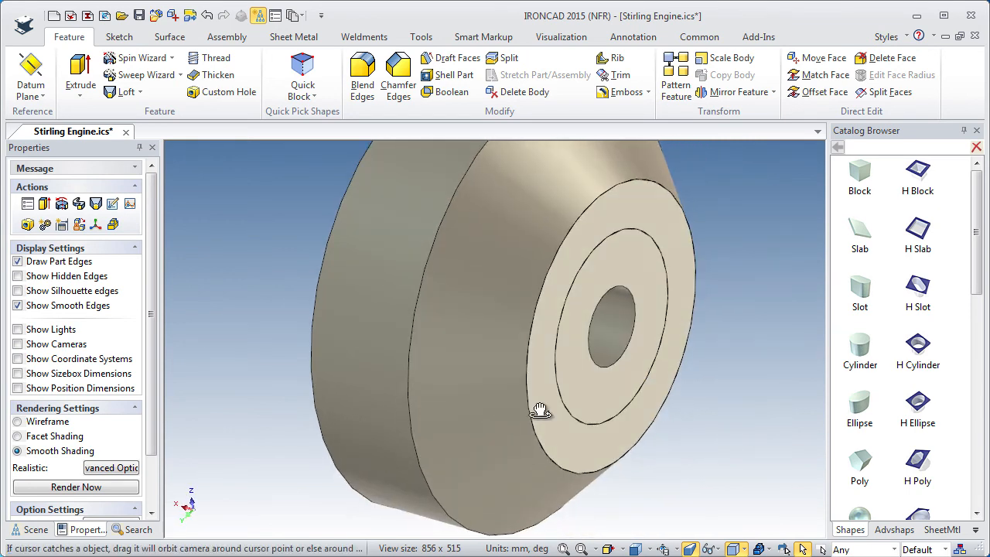
left_click(584, 395)
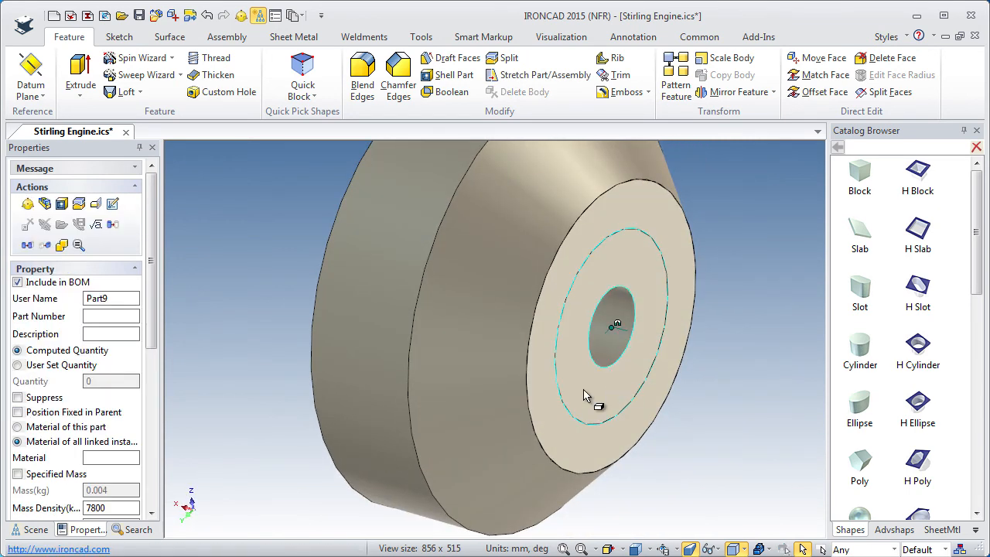
key("F10")
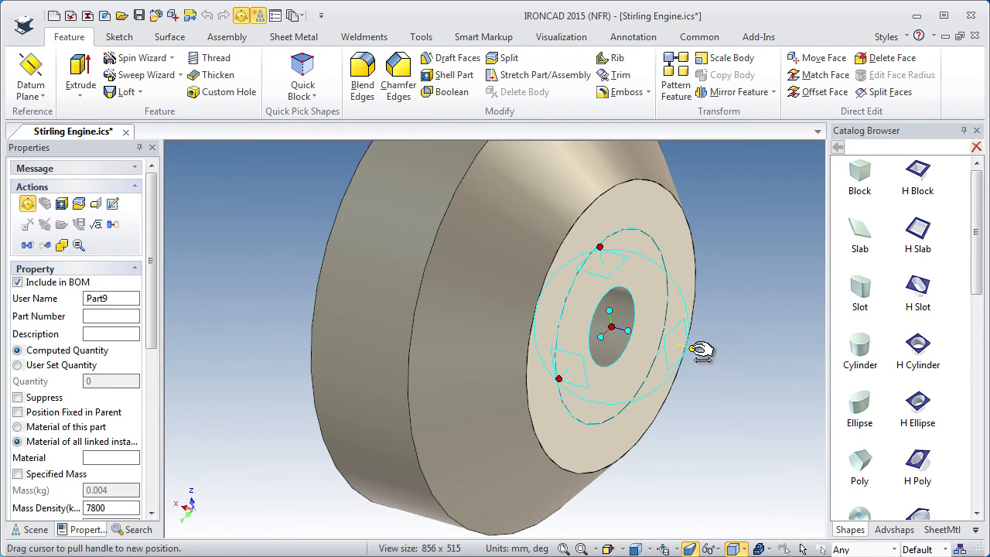
middle_click_drag(468, 424, 642, 326)
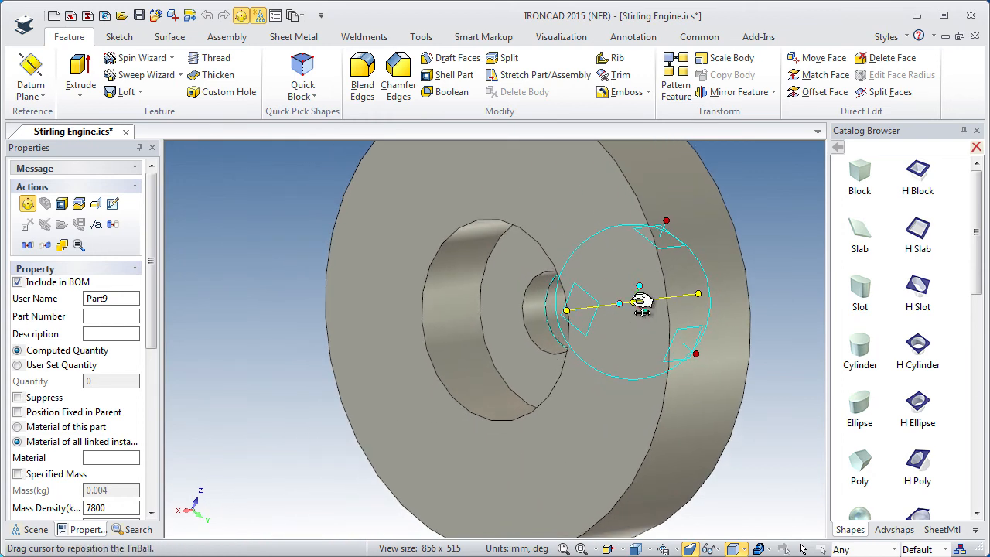
left_click_drag(638, 301, 522, 272)
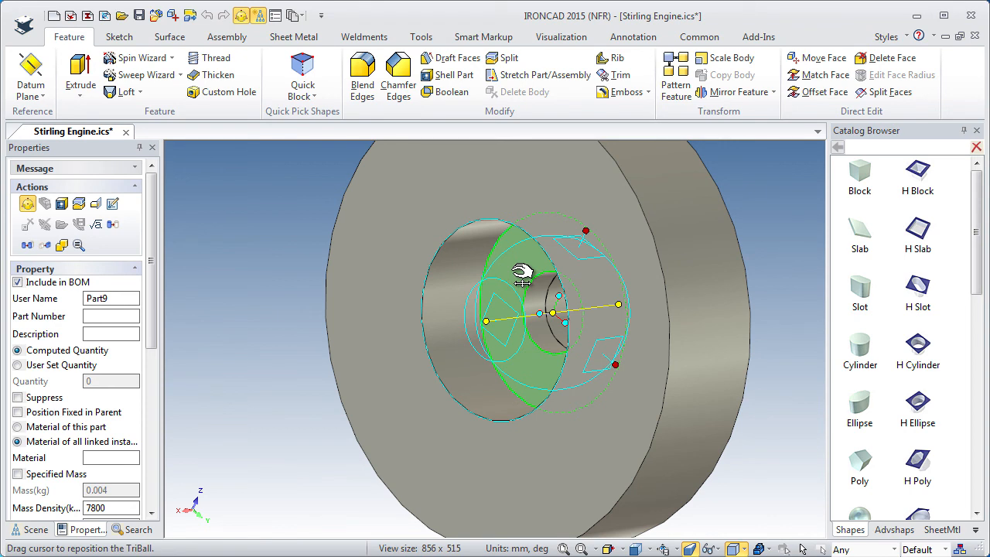
right_click_drag(522, 274, 517, 280)
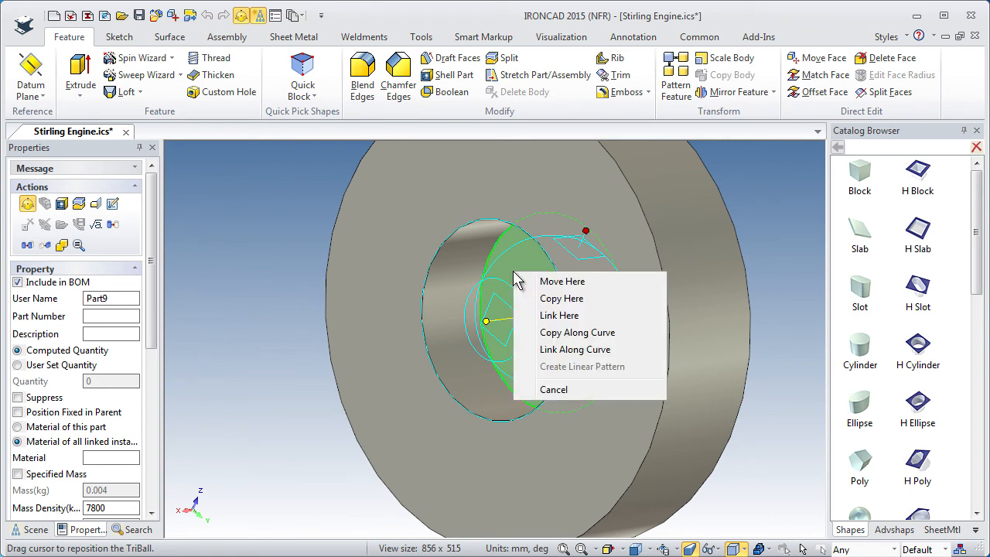
left_click(563, 316)
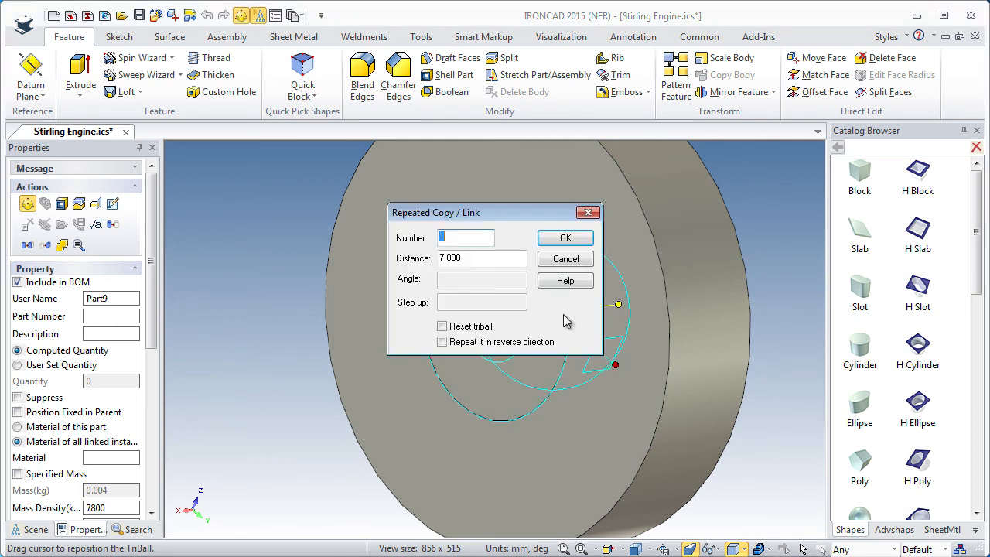
left_click(566, 239)
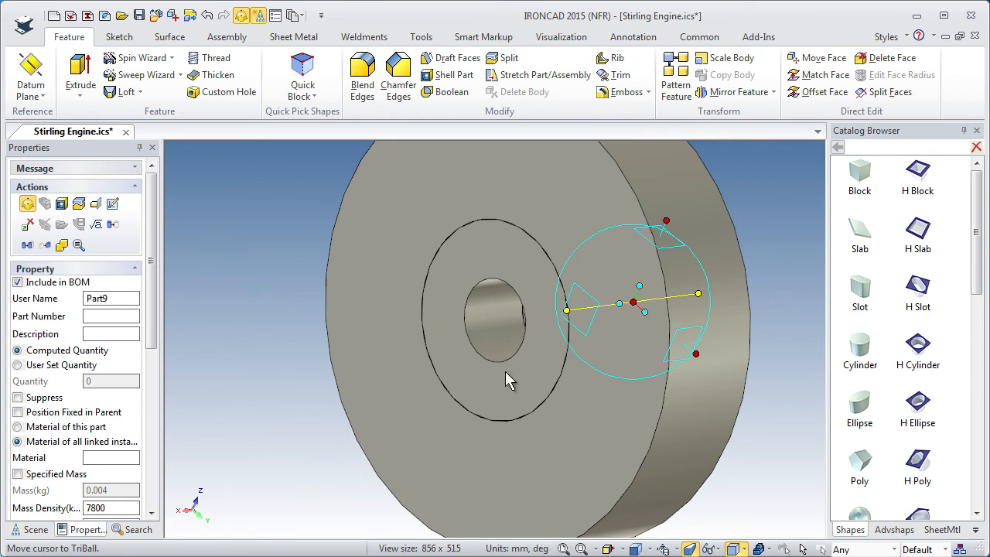
key("F10")
left_click(536, 338)
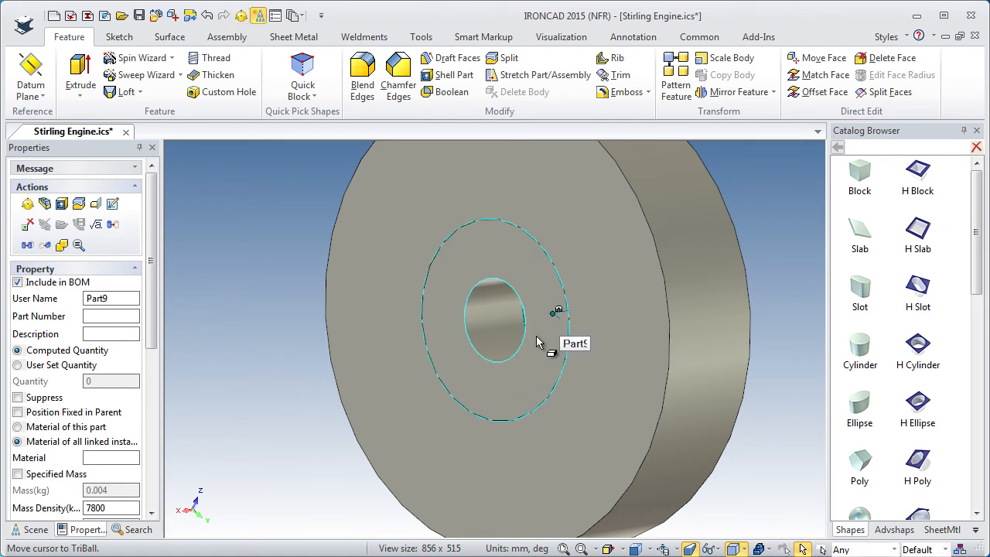
Step: Rename Part4 as "Bearing Holder"
middle_click_drag(574, 354, 554, 376)
middle_click_drag(446, 368, 586, 352, "shift")
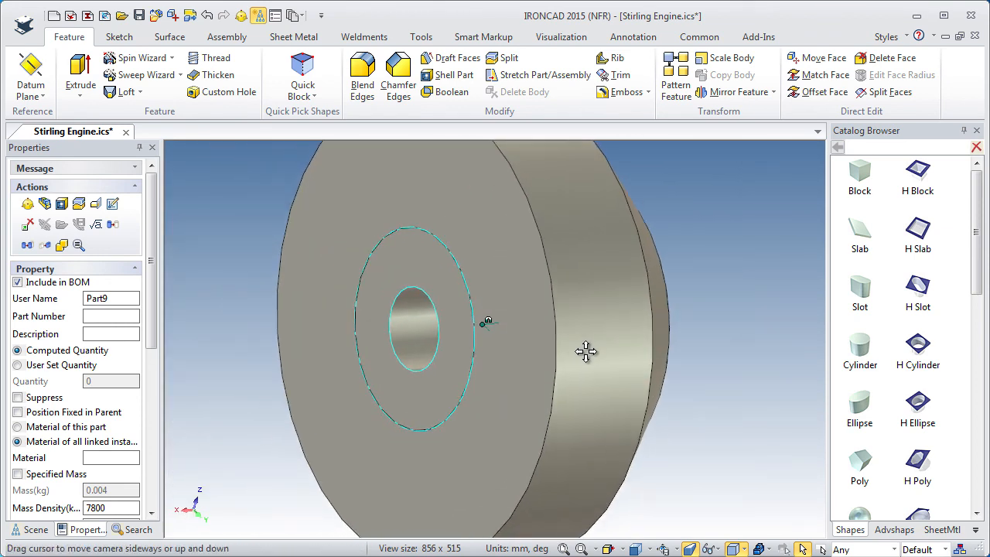
left_click(582, 331)
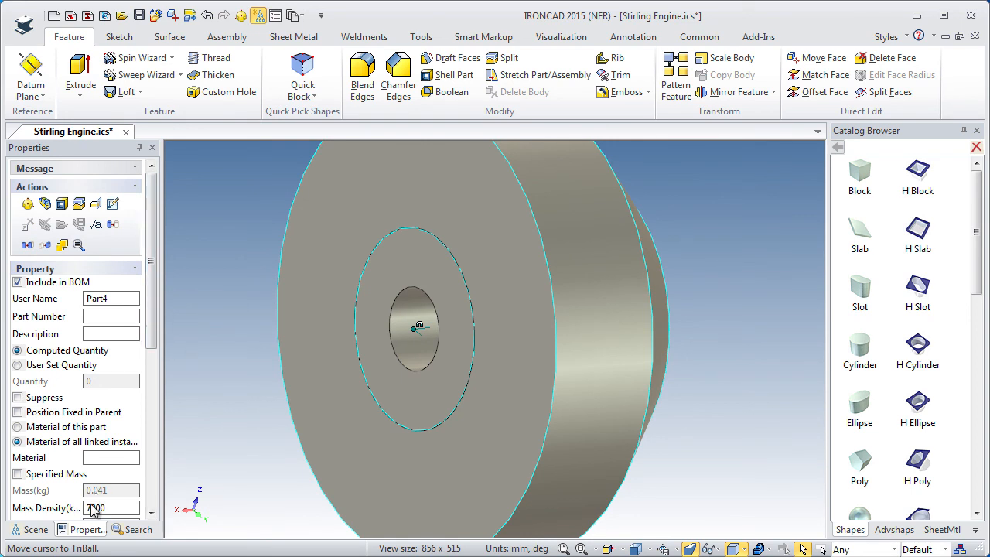
left_click(120, 299)
left_click(125, 298)
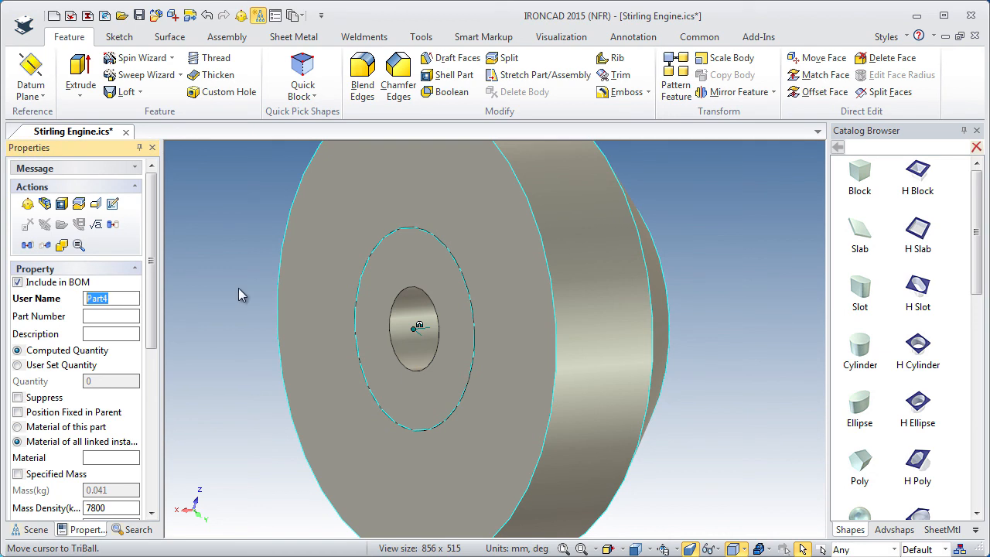
type("Bea")
key("BackSpace")
type("aring Holder")
key("Return")
right_click(109, 299)
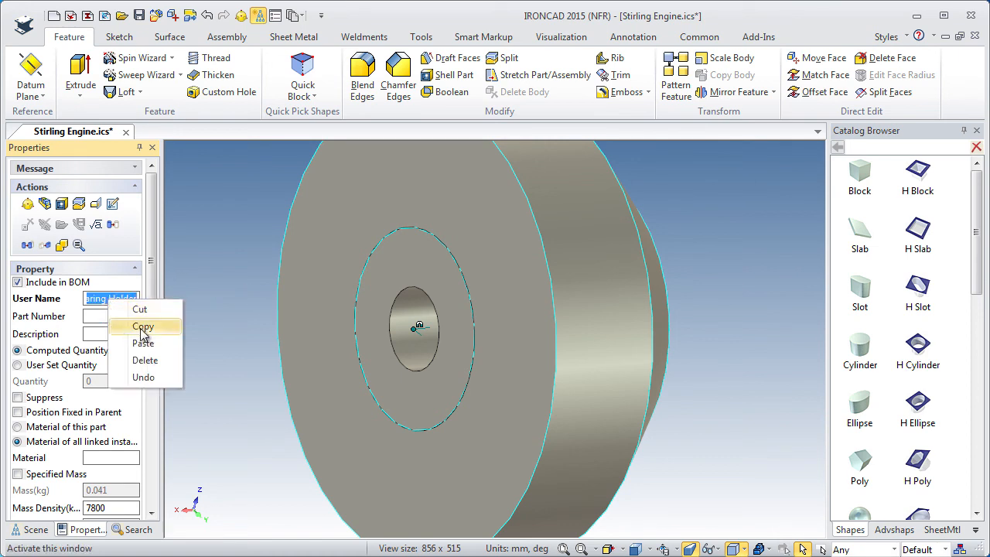
Step: Copy the Bearing Holder's name into its description and set its part number to 107
left_click(140, 325)
left_click(99, 334)
right_click(99, 335)
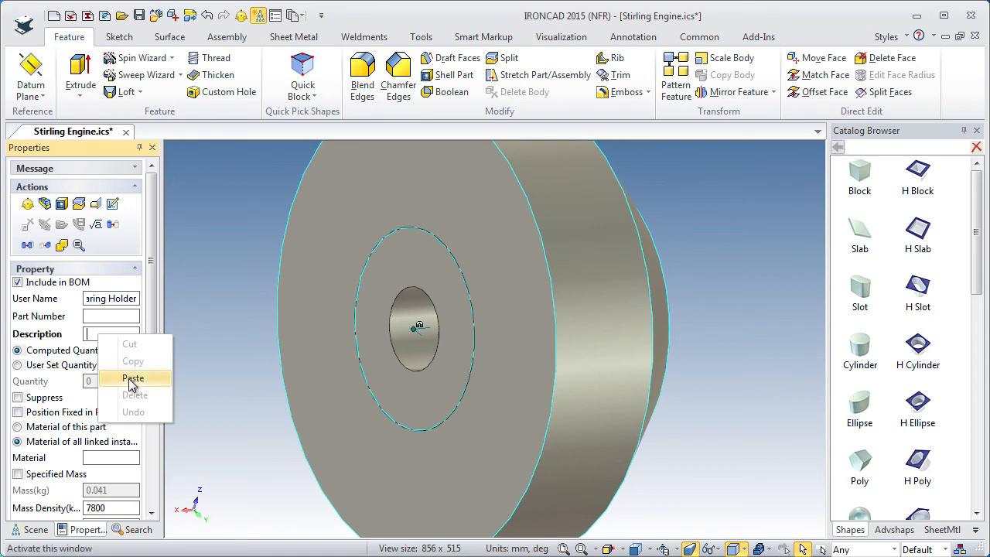
left_click(132, 378)
left_click(100, 316)
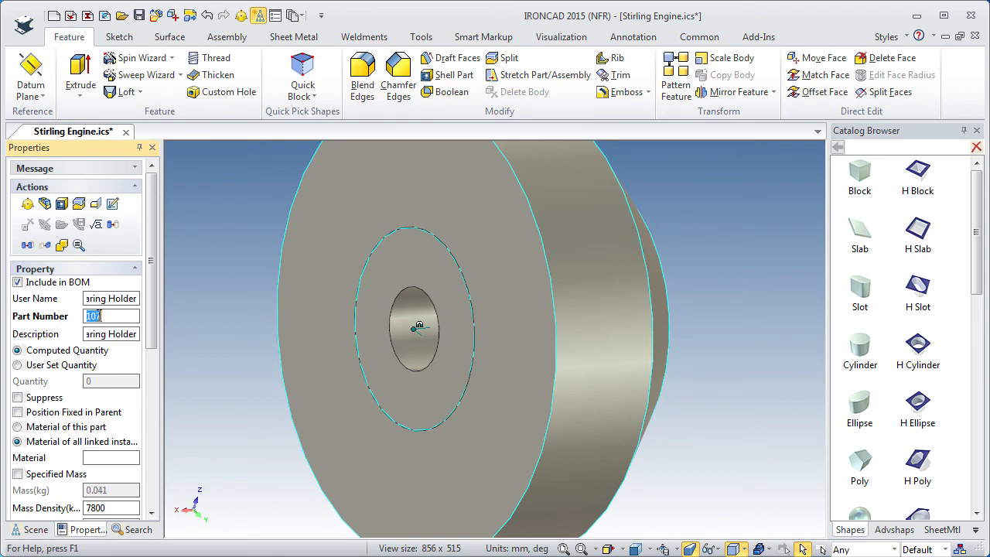
Step: Change the Bearing Holder's Smart Paint color to gray
scroll(135, 349, "down", 7)
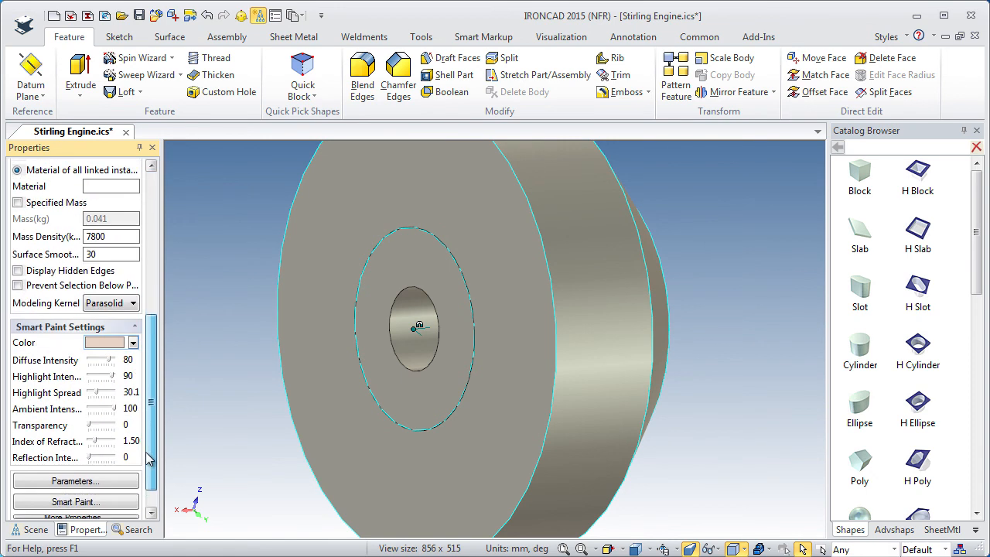
left_click(134, 344)
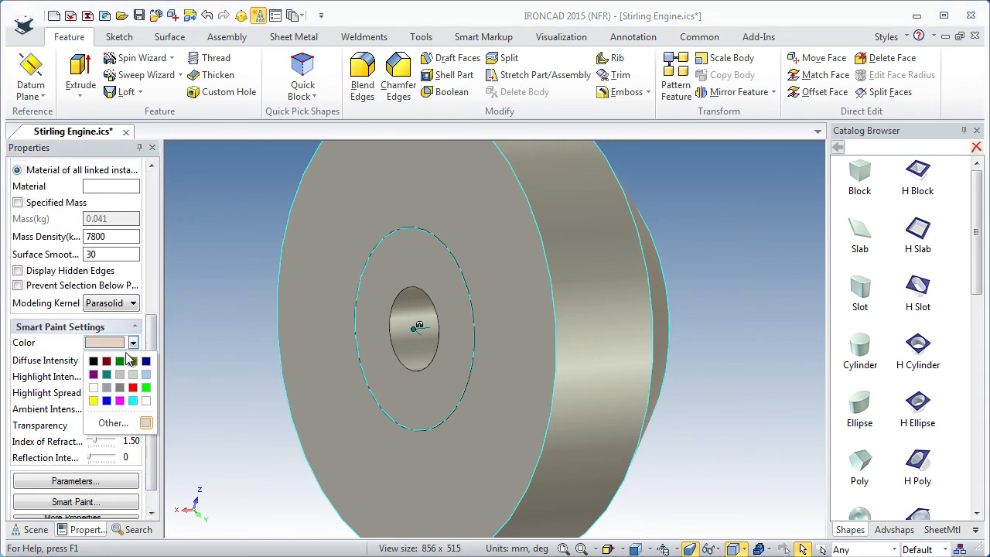
left_click(108, 391)
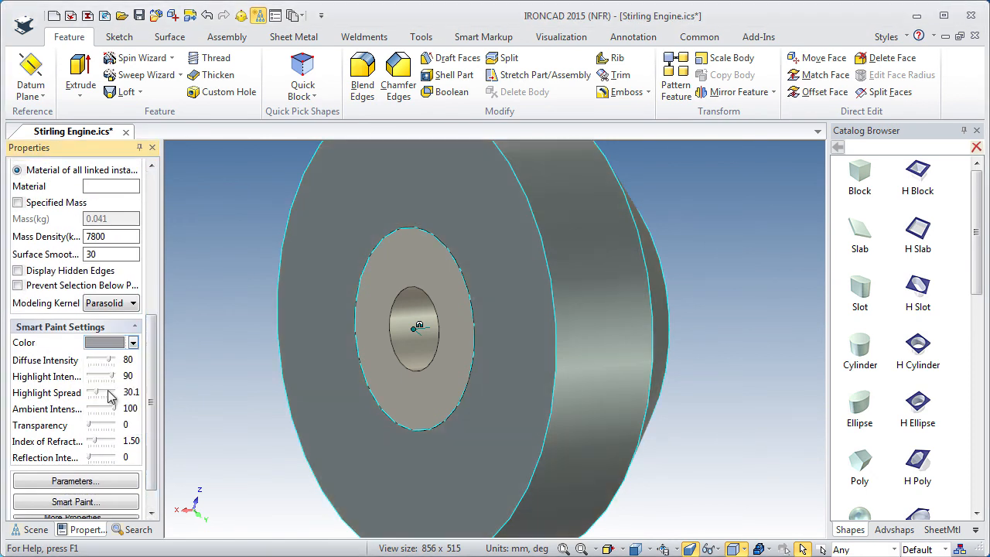
left_click(217, 323)
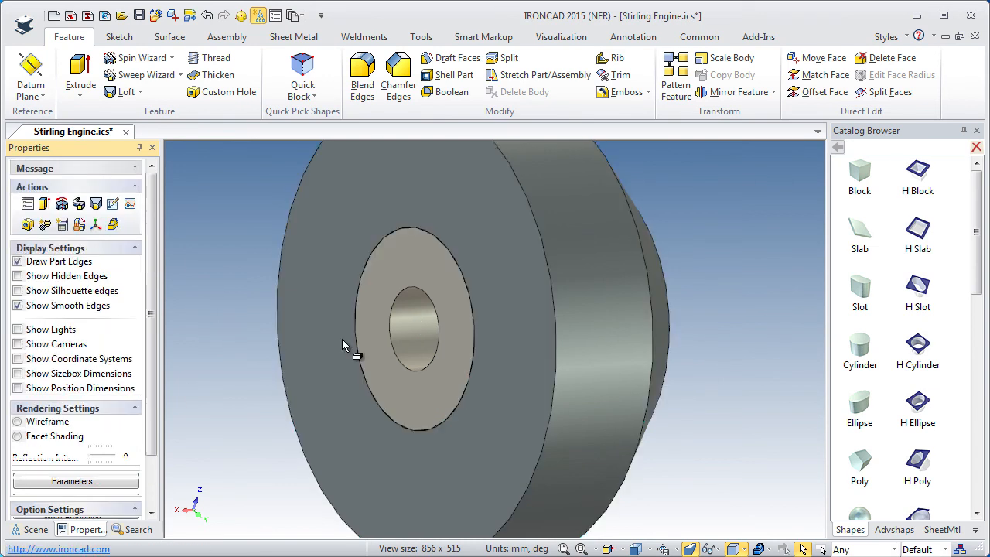
Step: Rename the linked bored cylinder Part9 as "Bushing"
left_click(380, 314)
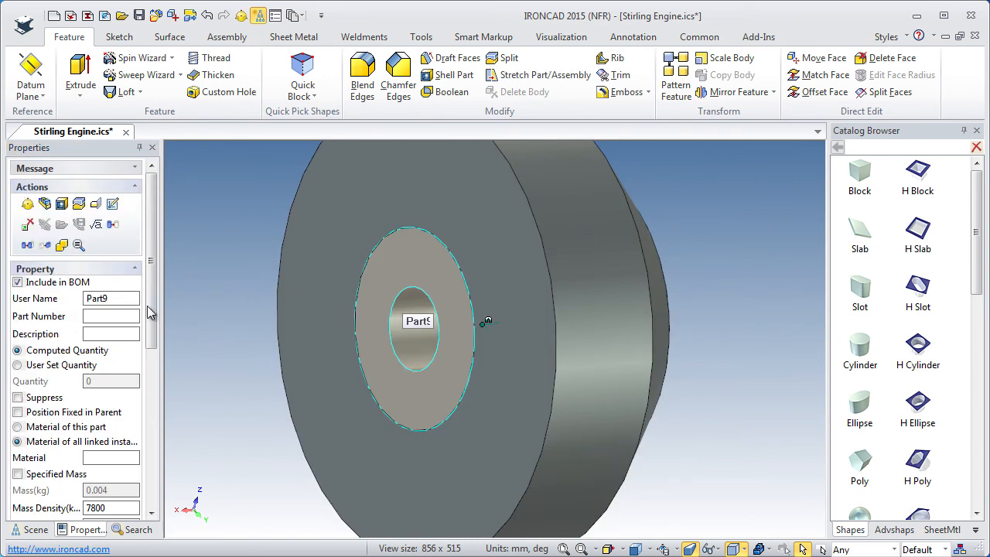
left_click_drag(126, 298, 74, 302)
type("Bushing")
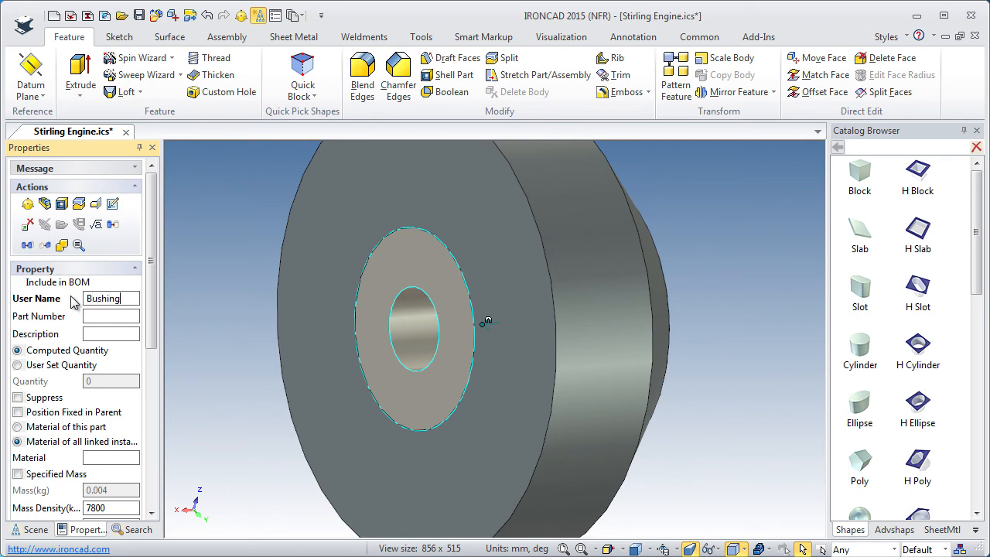
key("Return")
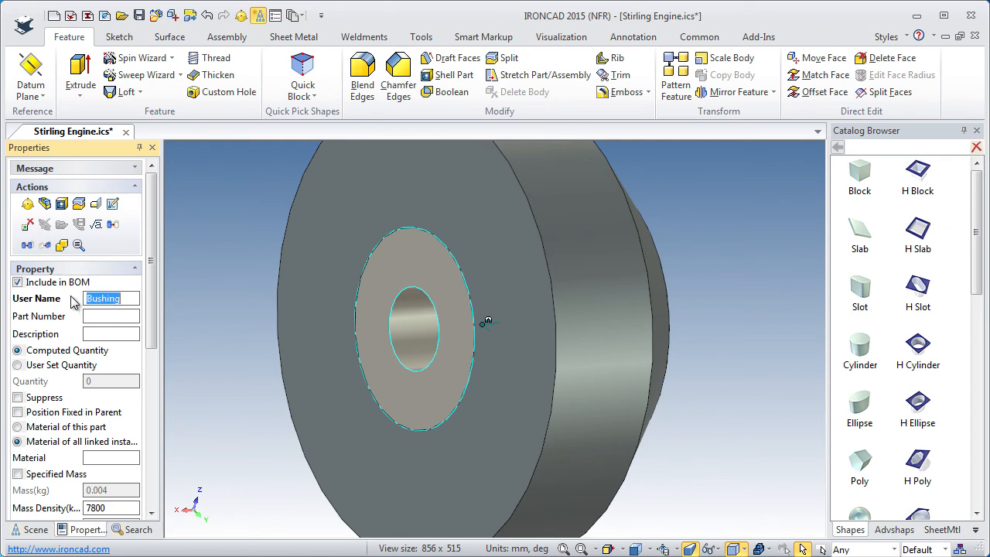
Step: Fill in the bushing's description as "Bushing" and its part number as 123
left_click(99, 334)
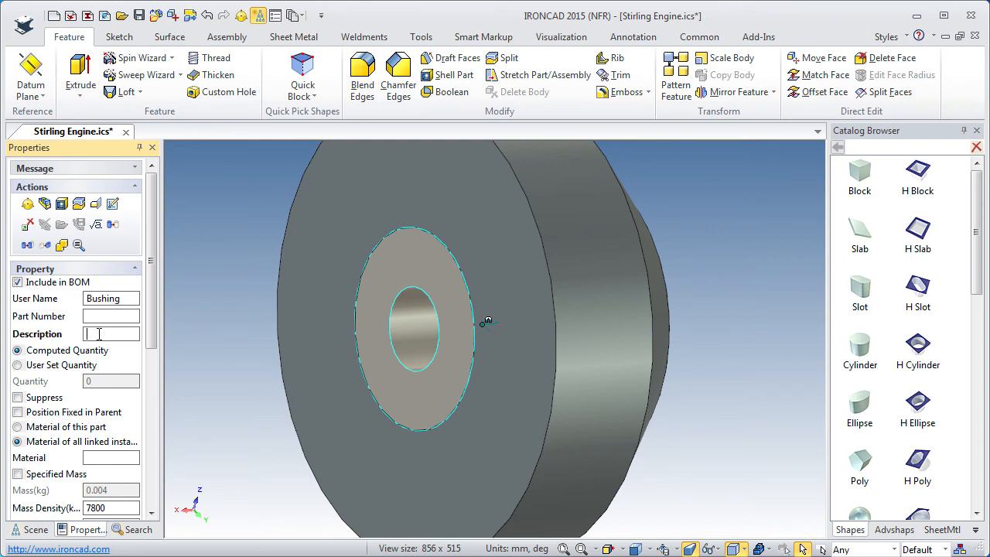
key("ctrl+v")
left_click(92, 316)
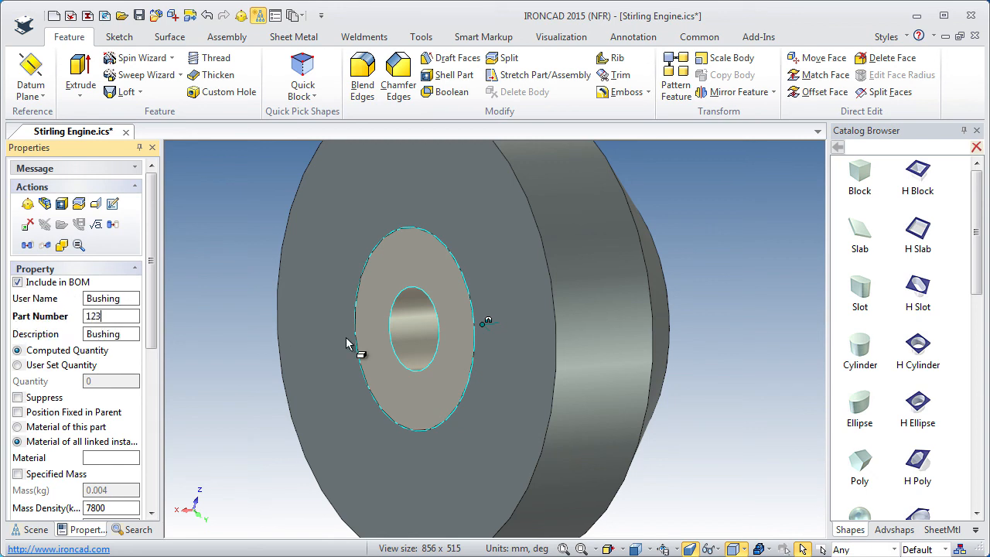
key("ctrl+a")
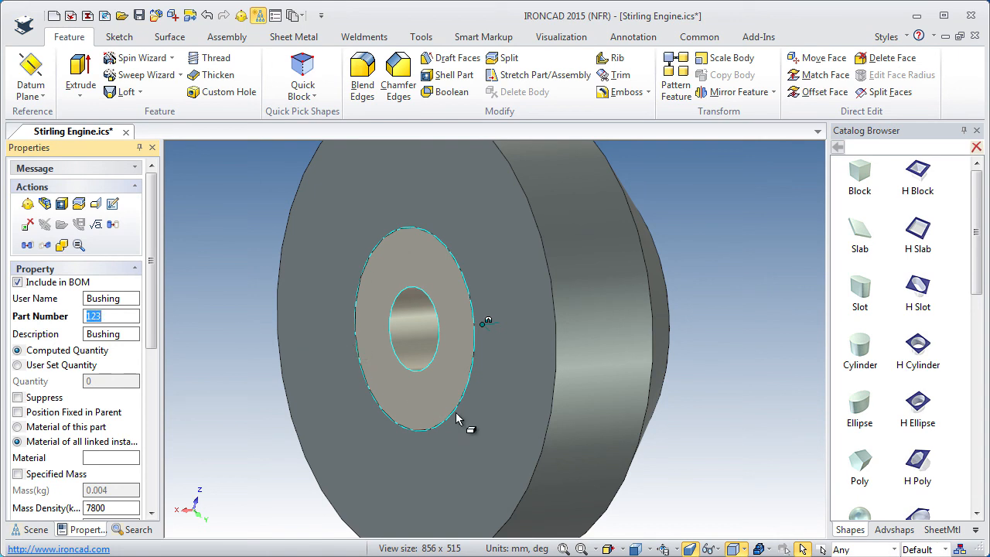
Step: Check both linked bushings in the model and the scene tree, and show all hidden parts of the engine
mouse_move(592, 414)
middle_mouse_down()
mouse_move(568, 420)
mouse_move(441, 400)
mouse_move(366, 407)
mouse_move(593, 420)
middle_mouse_up()
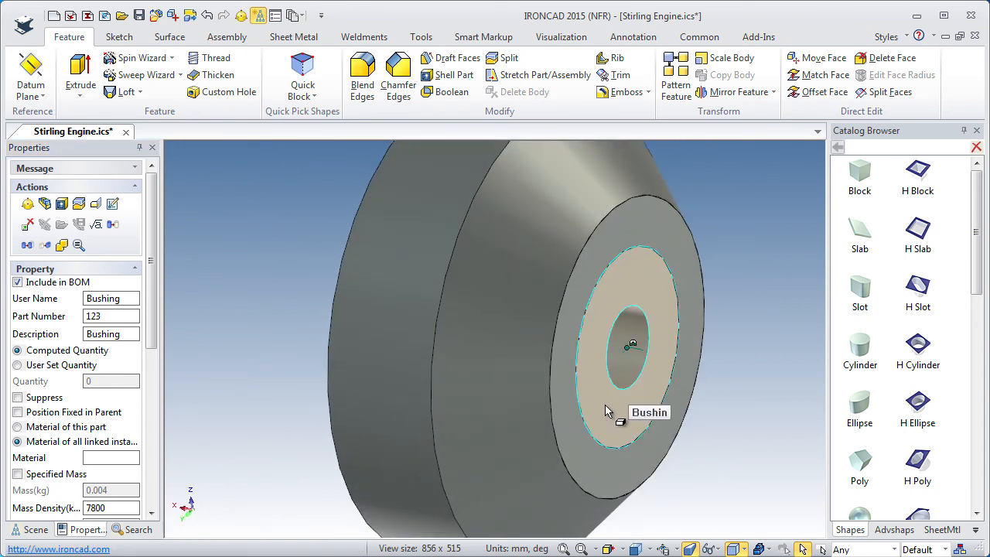
middle_click_drag(295, 374, 567, 423)
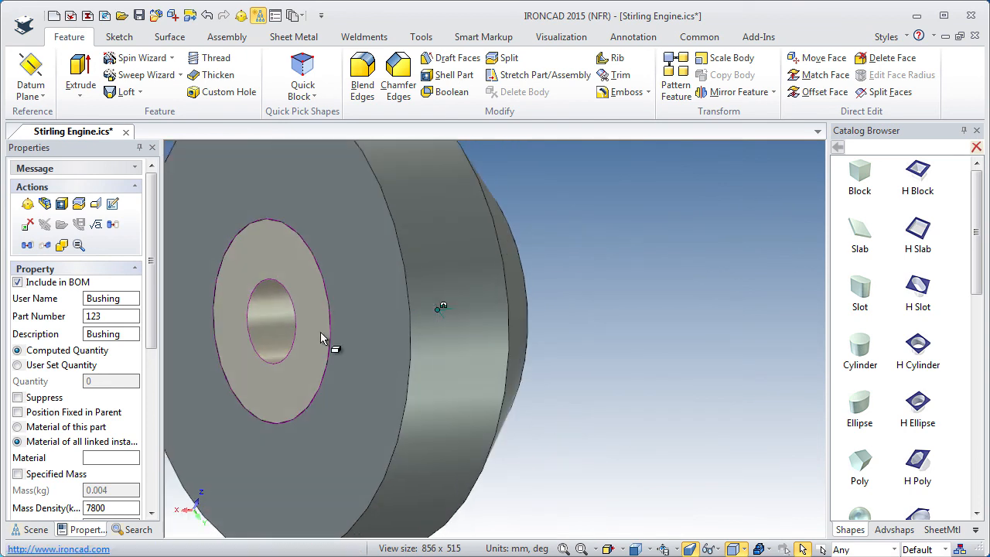
left_click(34, 531)
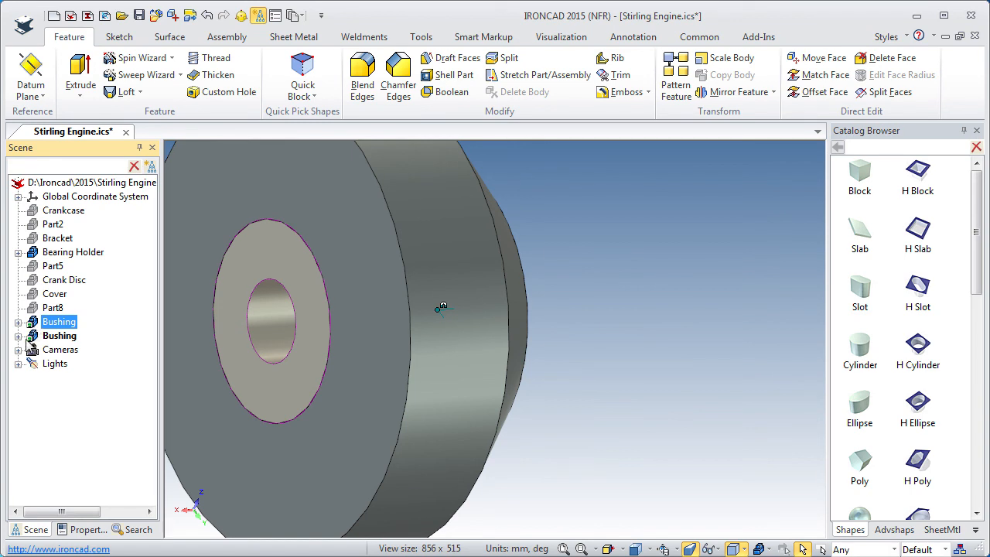
middle_click_drag(466, 420, 378, 413)
middle_click_drag(486, 383, 528, 522, "shift")
middle_click_drag(503, 359, 504, 414, "ctrl")
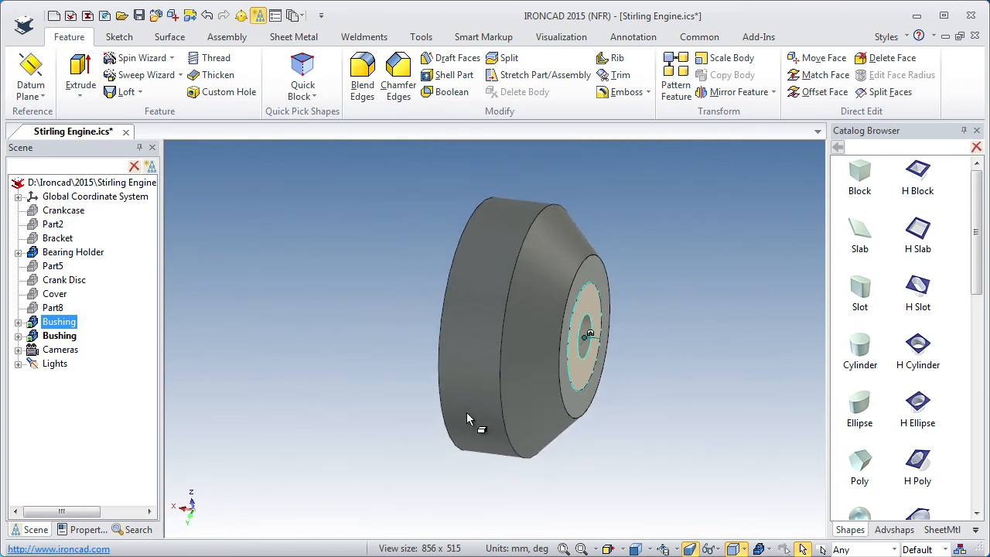
right_click(365, 418)
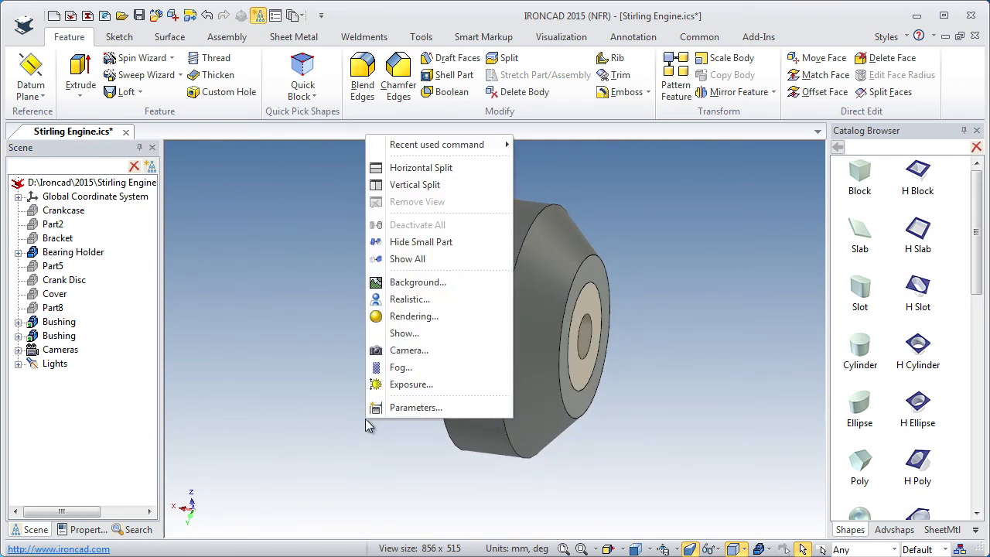
left_click(398, 260)
Step: Return the camera to its Starting Point view and save the Stirling Engine scene
middle_click_drag(418, 435, 502, 449)
middle_click_drag(459, 285, 451, 451, "ctrl")
middle_click_drag(493, 287, 407, 362, "shift")
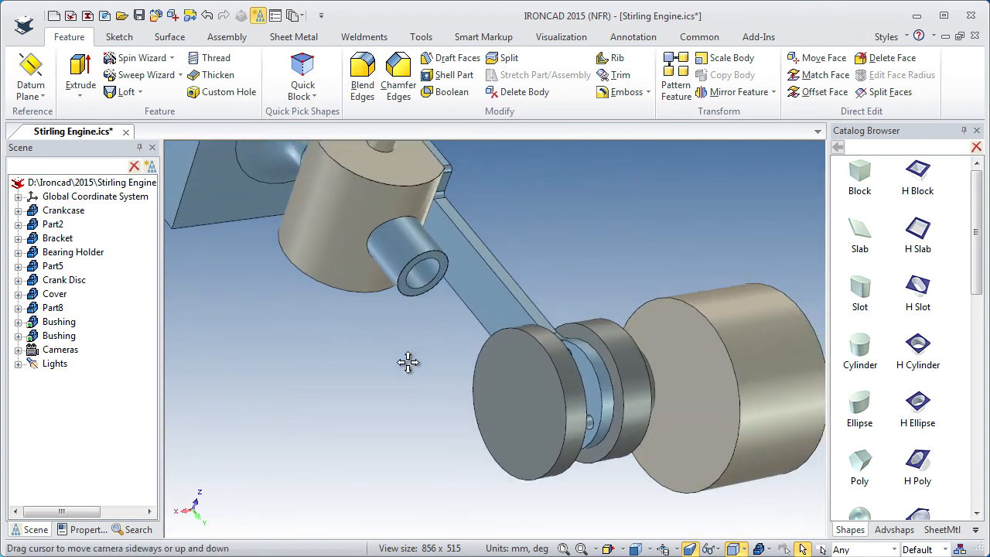
middle_click_drag(529, 304, 558, 270)
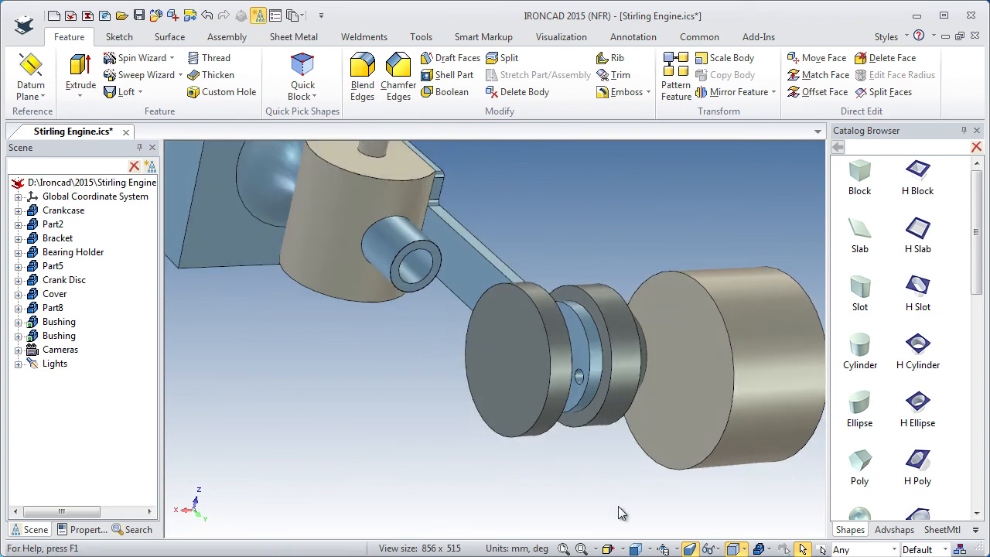
left_click(675, 550)
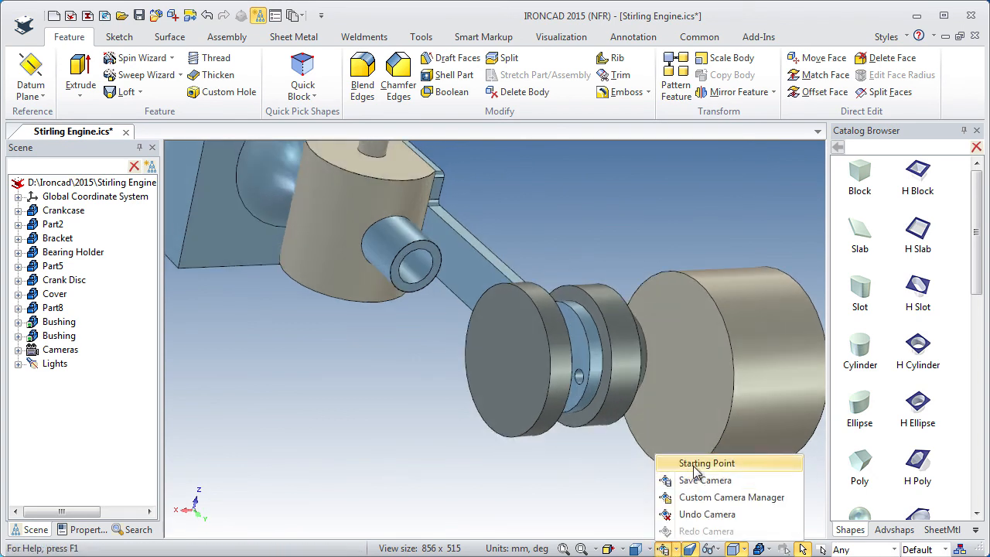
left_click(696, 464)
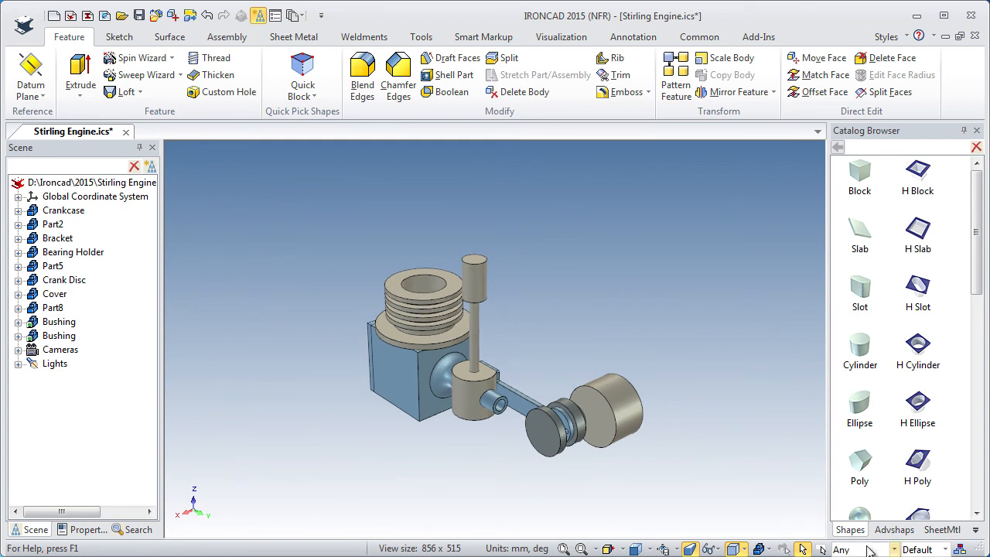
left_click(138, 14)
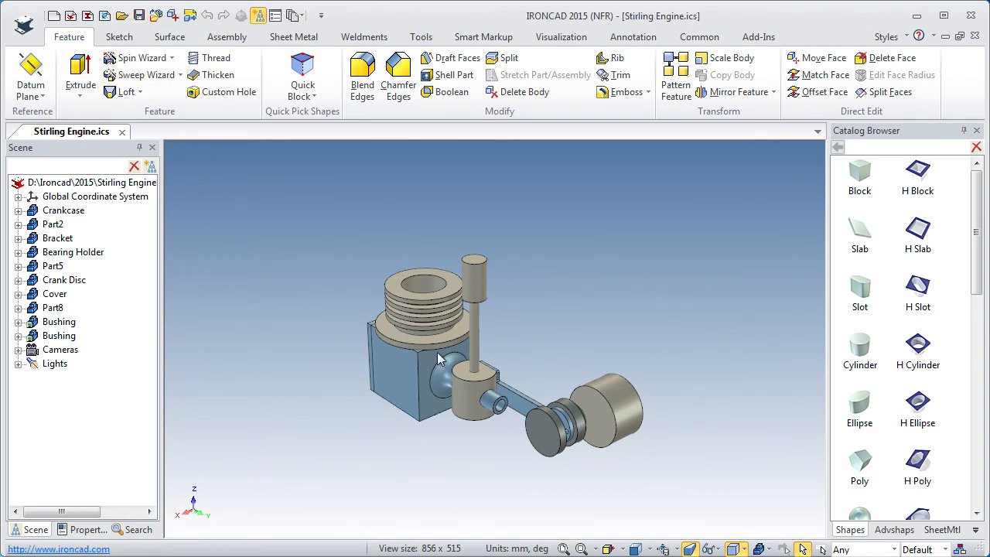